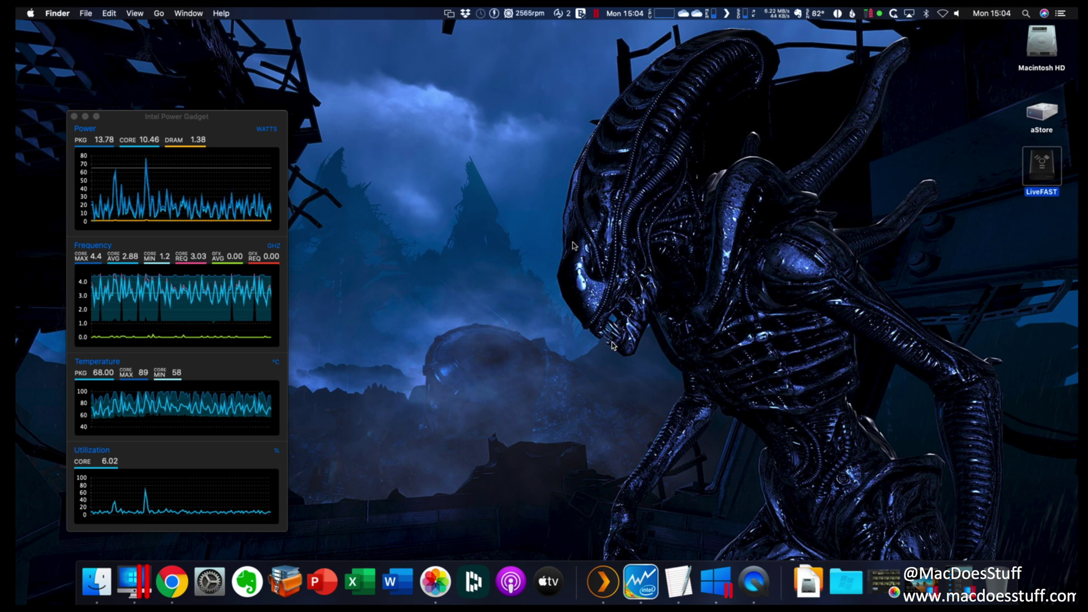
Open Disk Utility and inspect each of the four WDC 8 TB disks.
key("super+space")
type("disk")
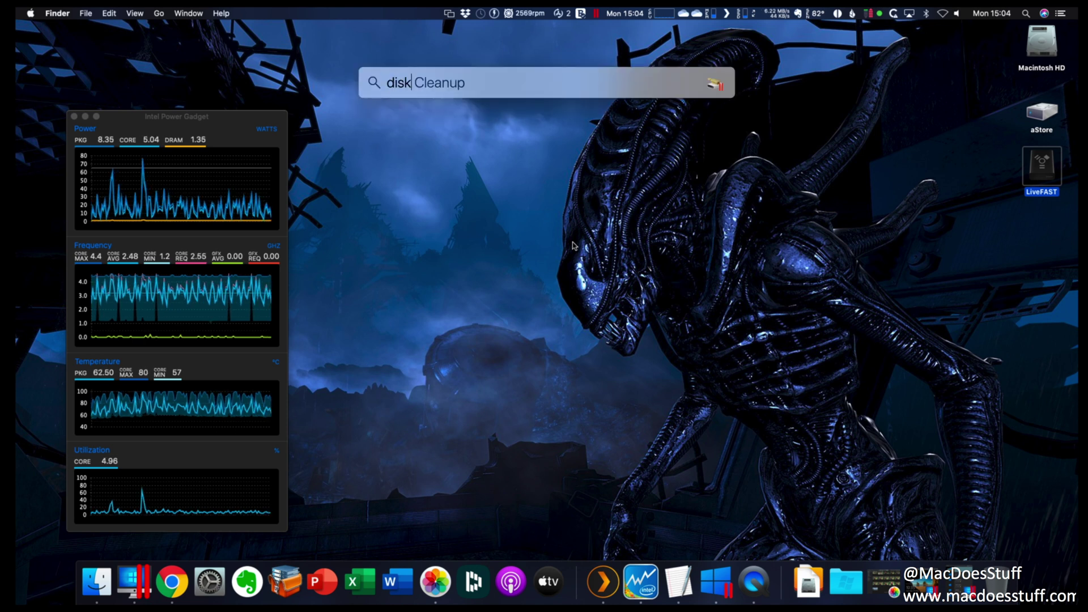
key("Return")
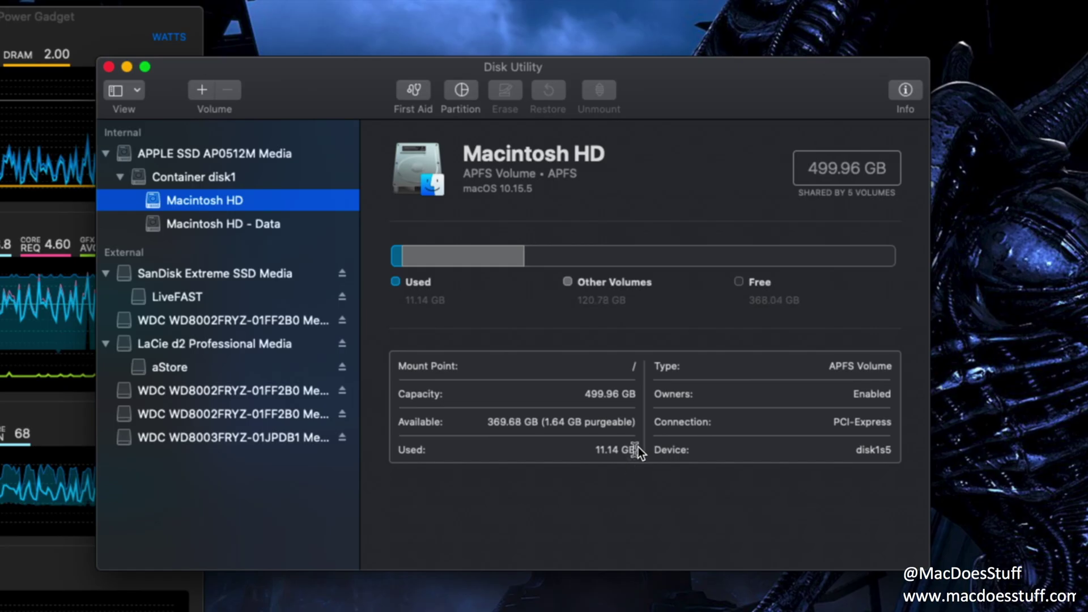
left_click(305, 321)
left_click(301, 389)
left_click(304, 414)
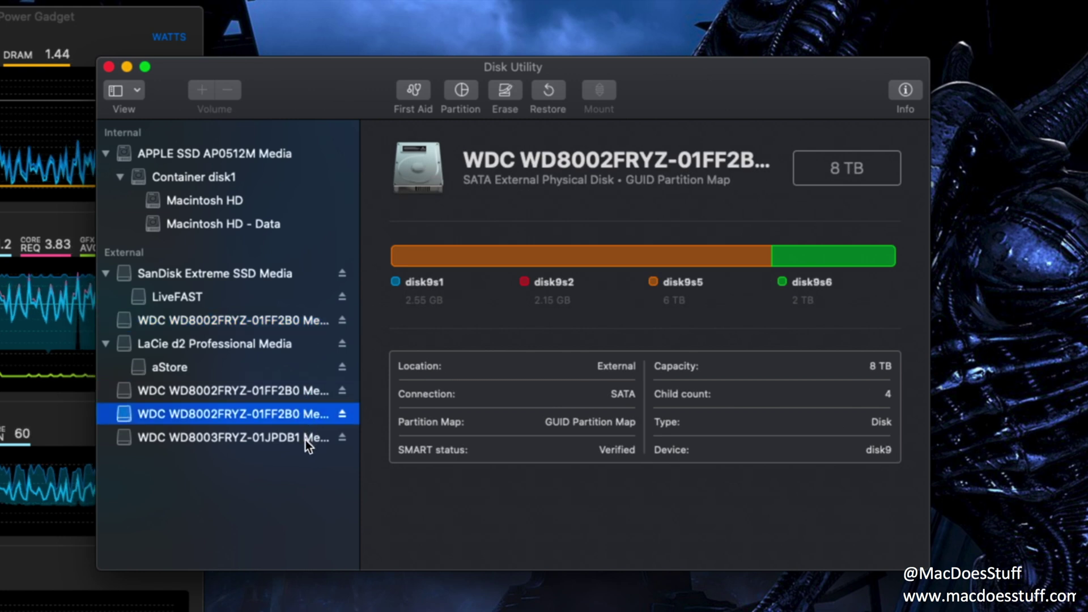
left_click(305, 439)
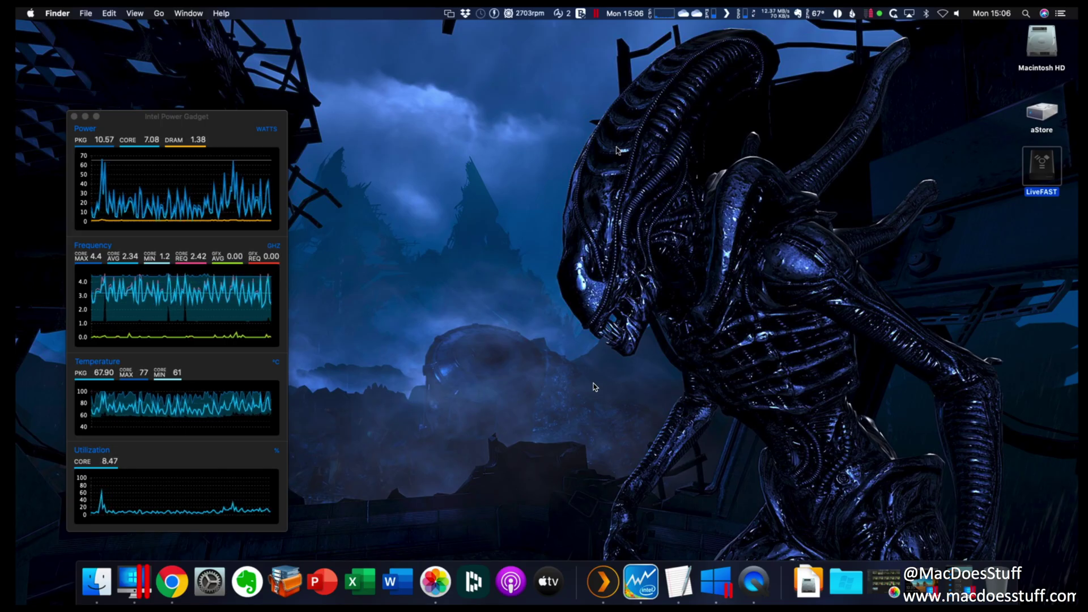
Launch SoftRAID, authorise it, accept the licence, decline Help Improve, and update the driver.
key("super+space")
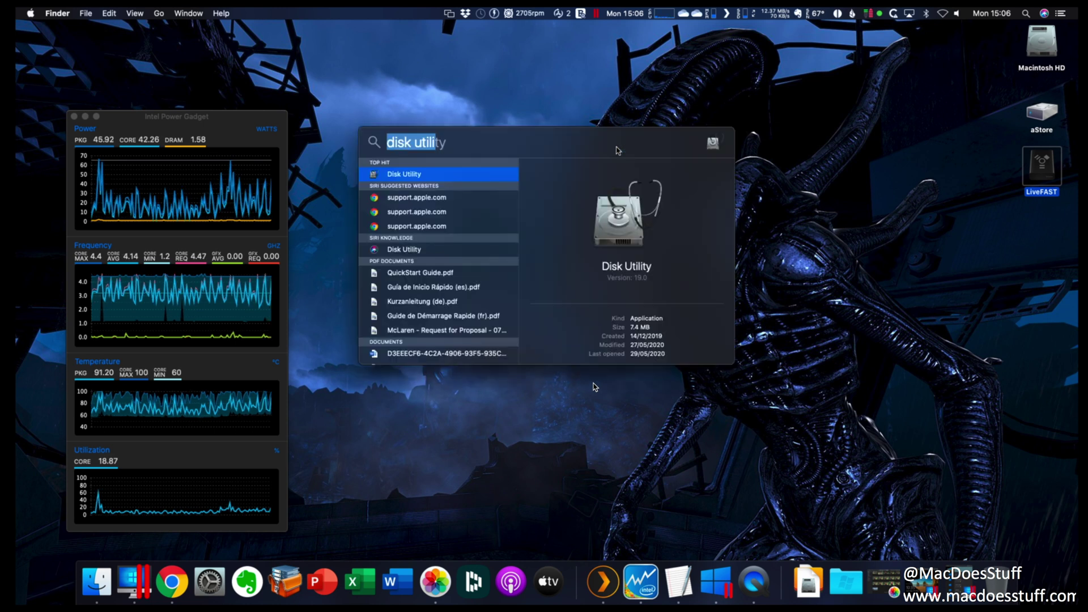
type("softraid")
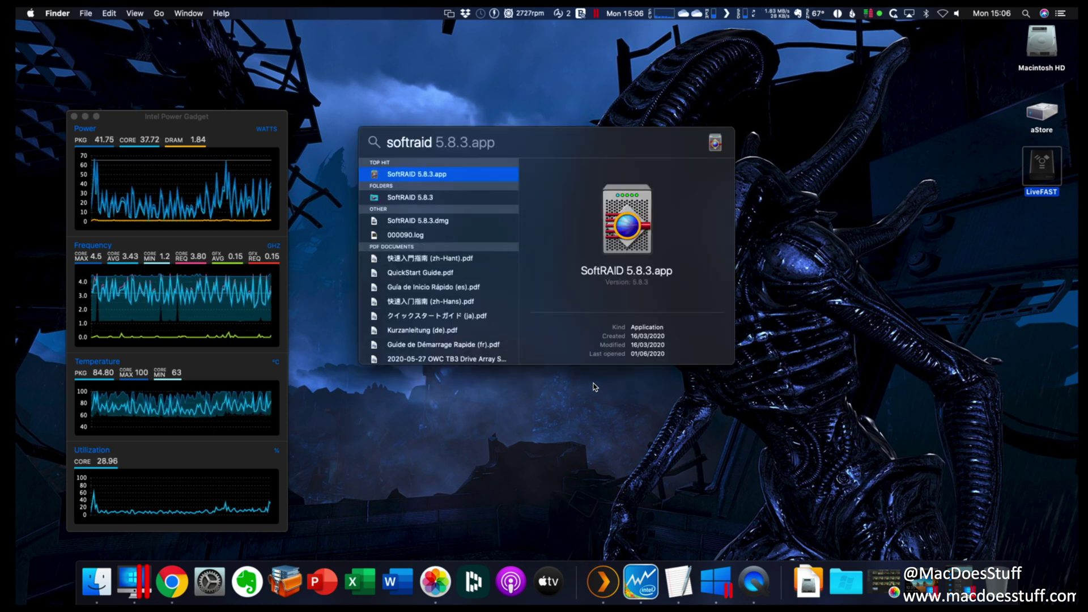
key("Return")
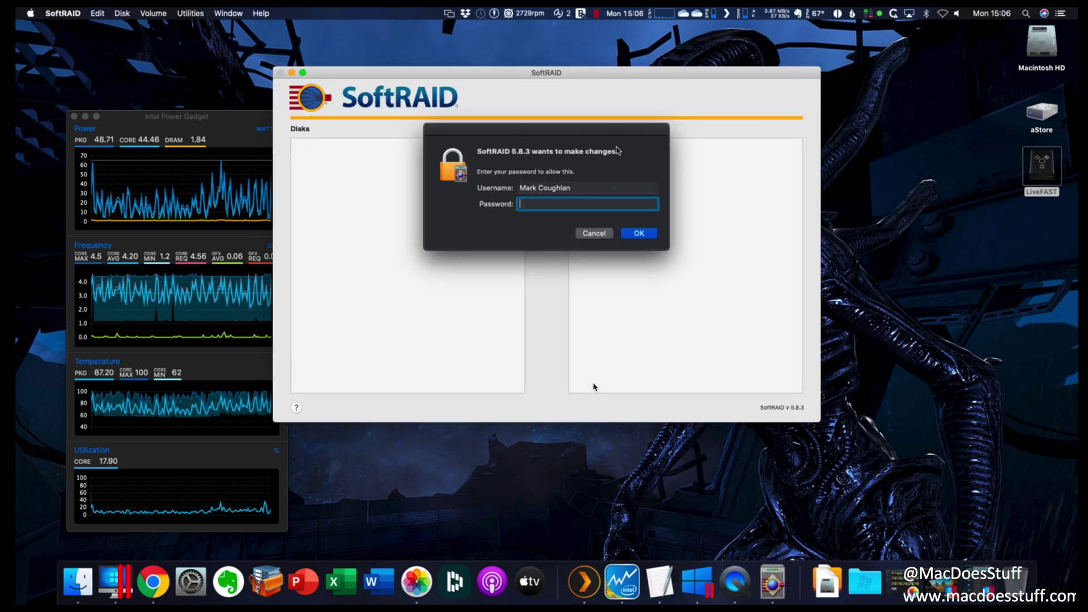
type("•••••••••")
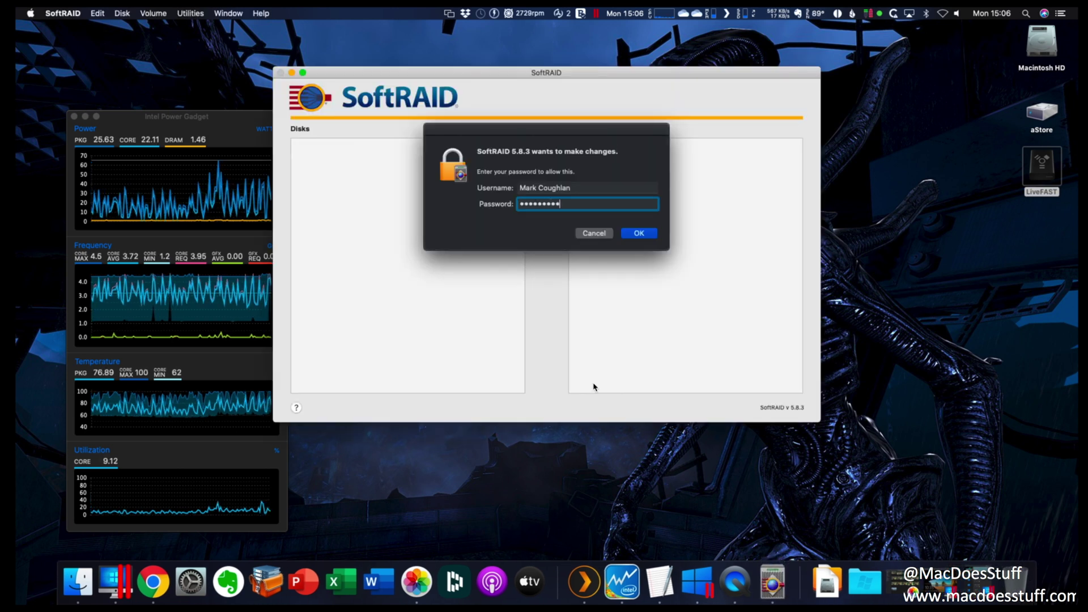
type("••")
key("Return")
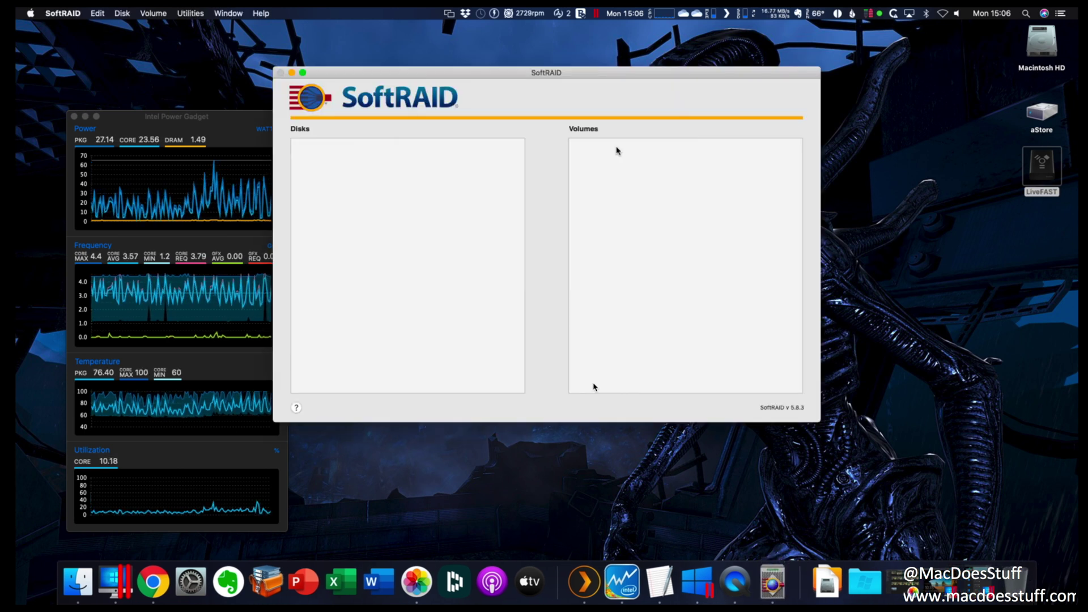
left_click(657, 318)
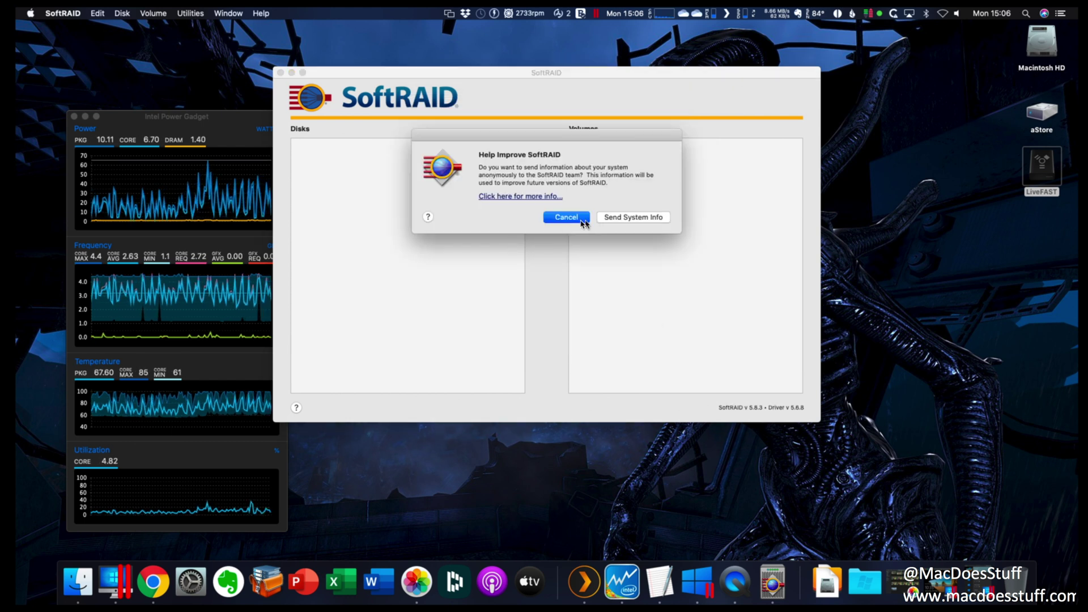
left_click(572, 218)
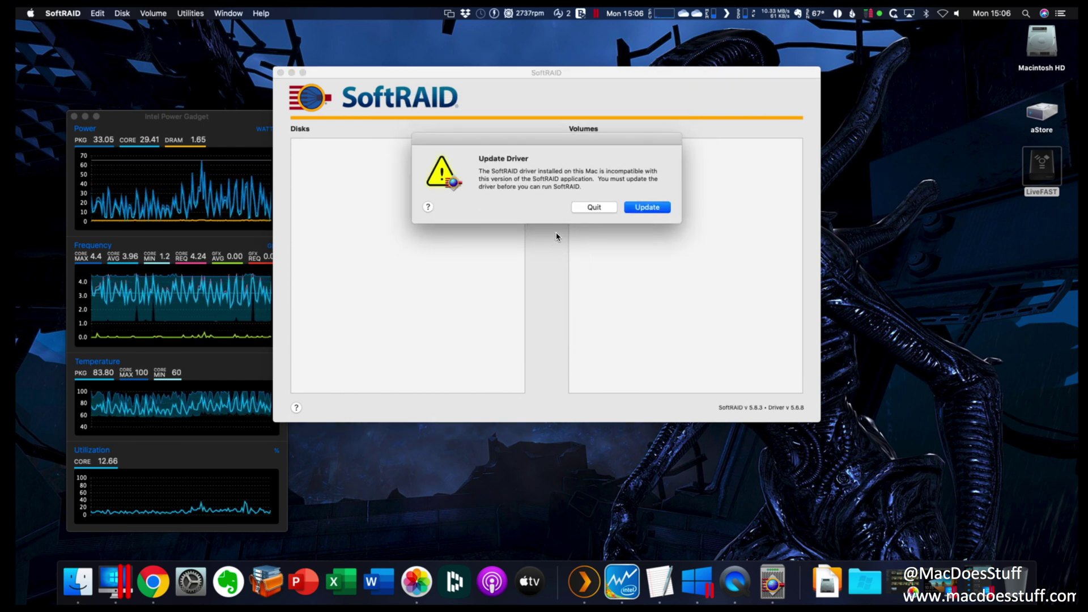
left_click(635, 210)
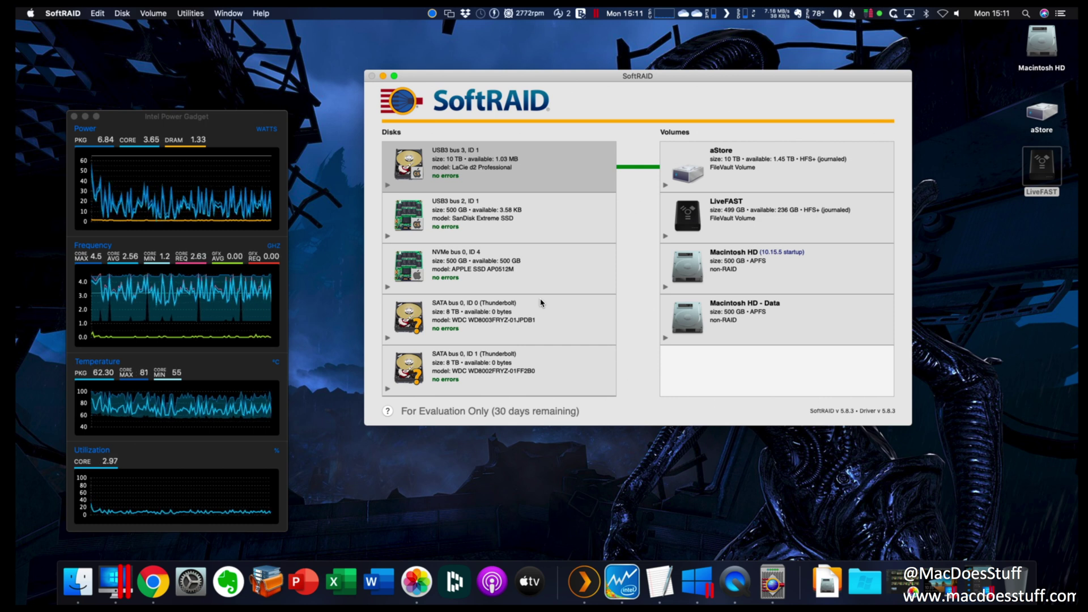
Initialize the four WDC SATA disks (ID 0–3) so each shows 8 TB available.
scroll(542, 305, "down", 4)
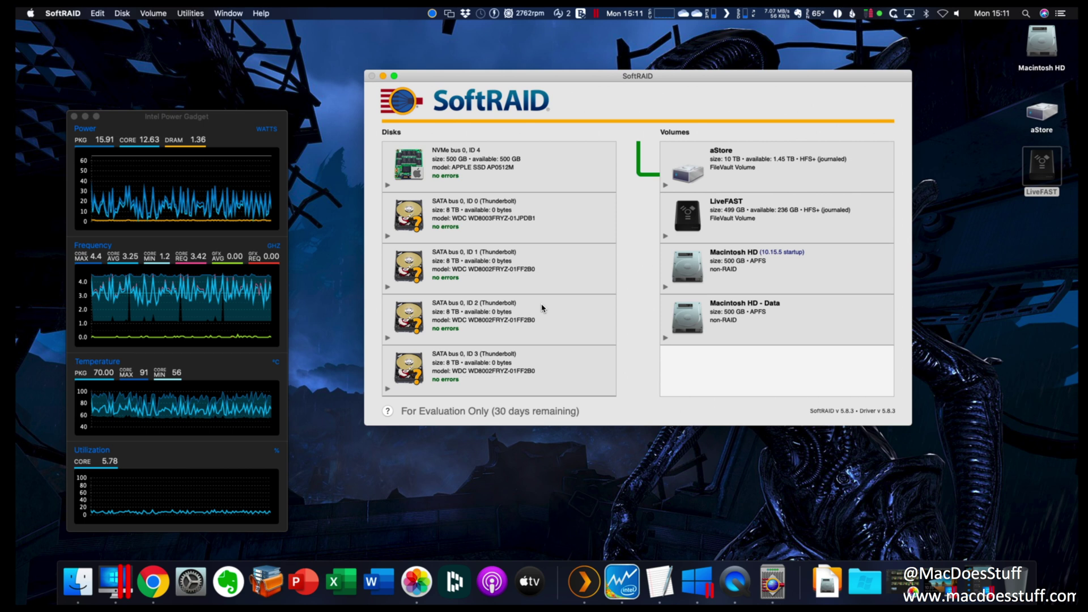
scroll(541, 308, "up", 1)
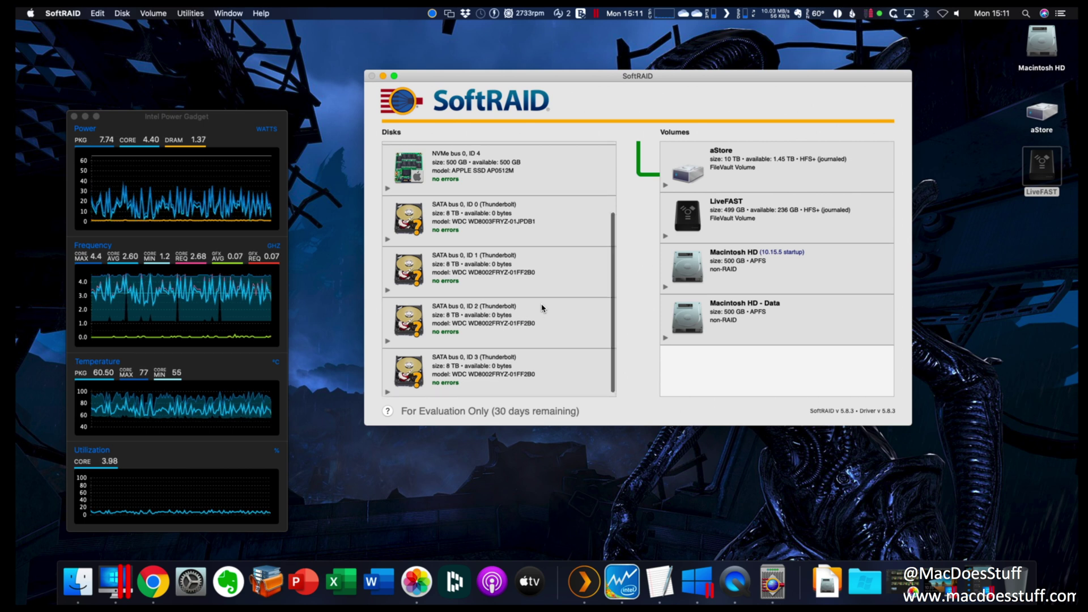
scroll(542, 307, "up", 5)
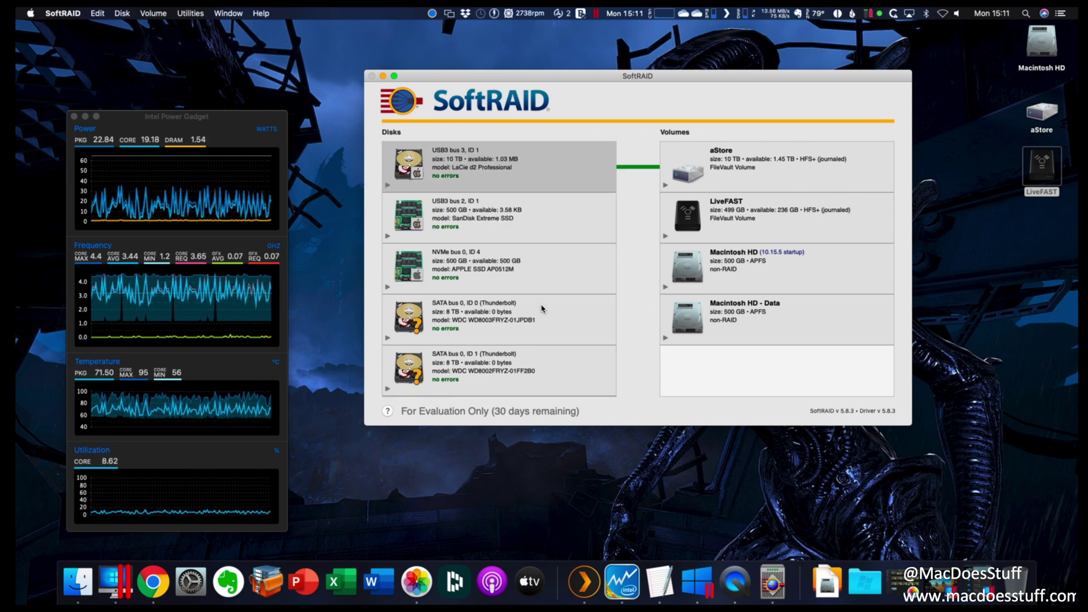
scroll(542, 307, "down", 3)
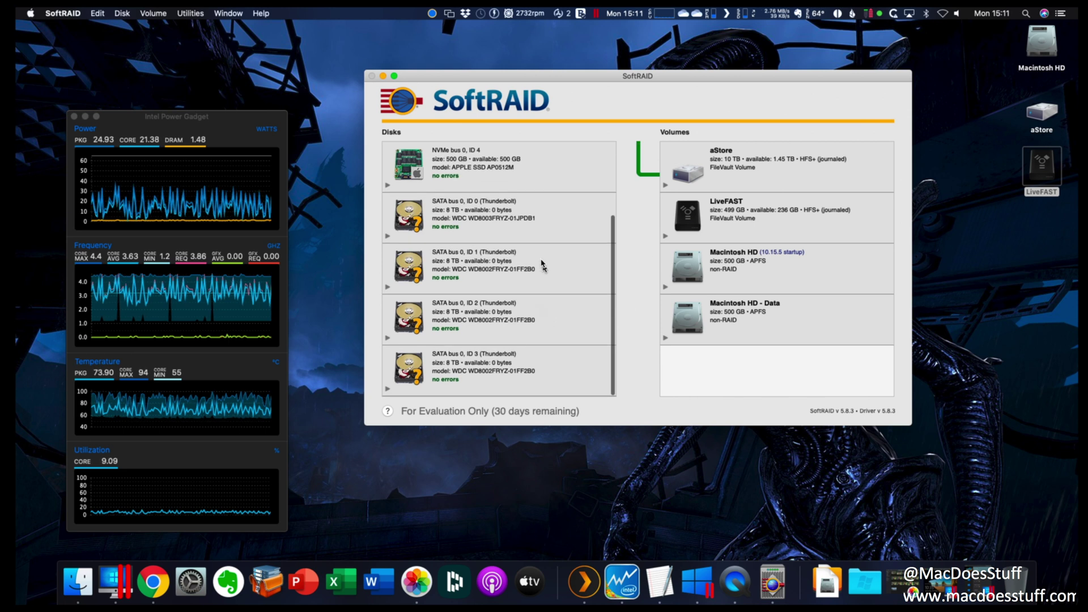
left_click(531, 230)
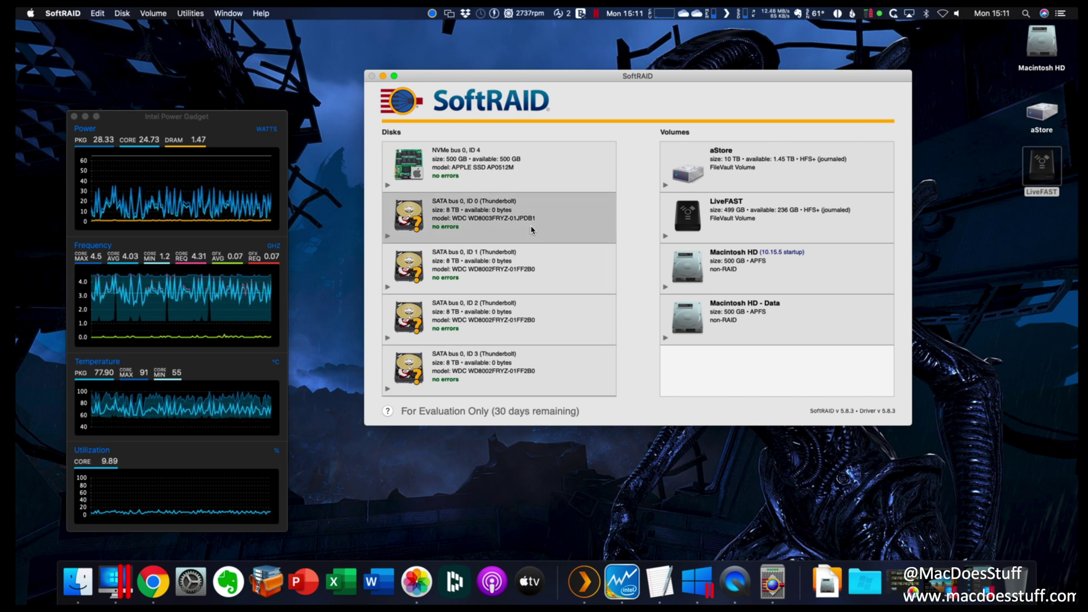
left_click(554, 267, "super")
left_click(551, 332, "super")
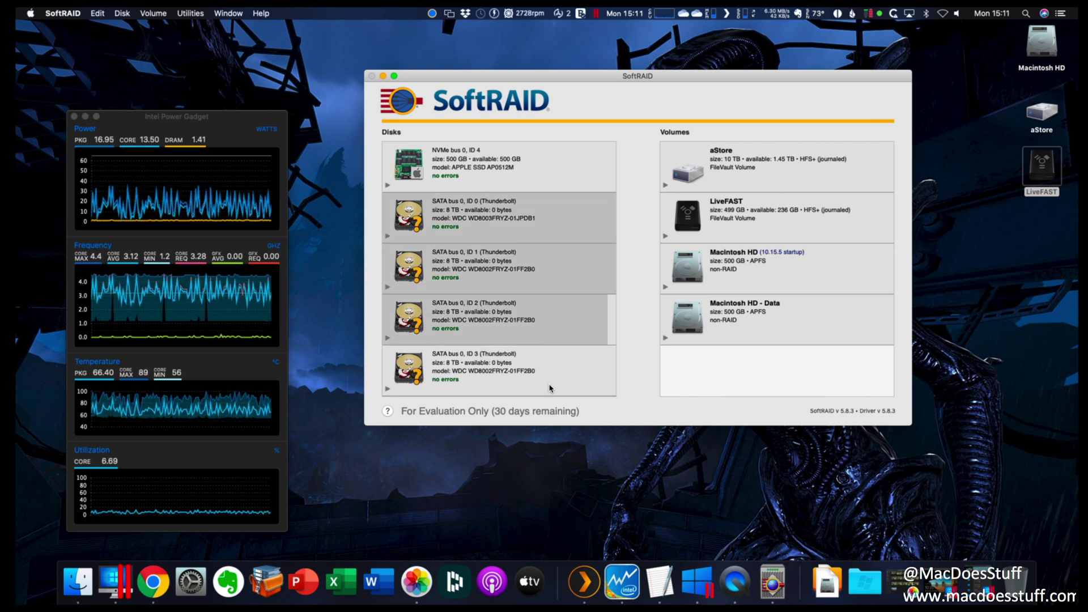
left_click(550, 387, "super")
right_click(500, 226)
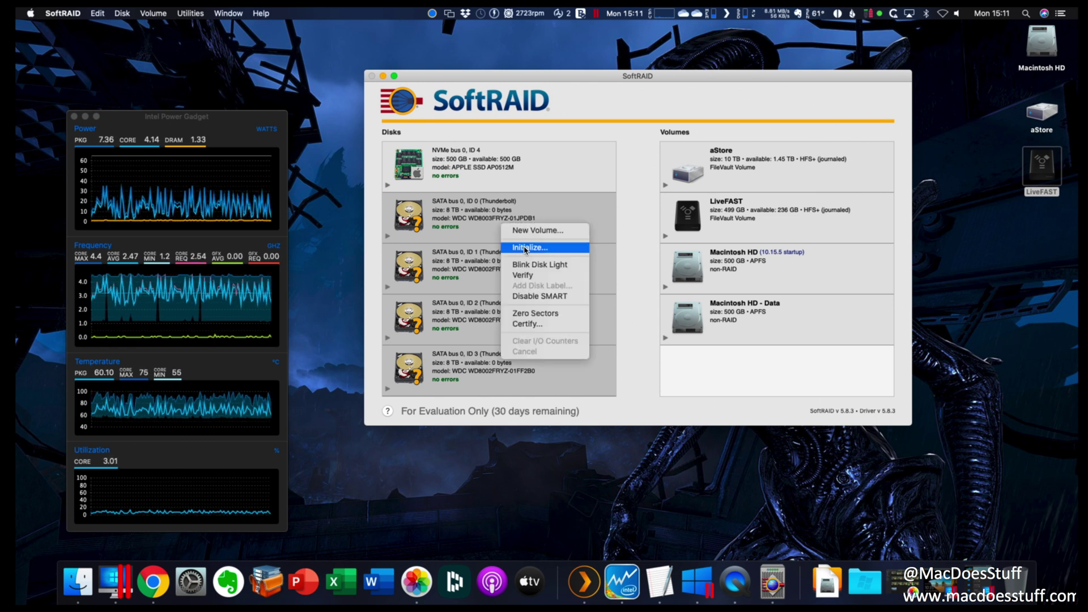
left_click(526, 248)
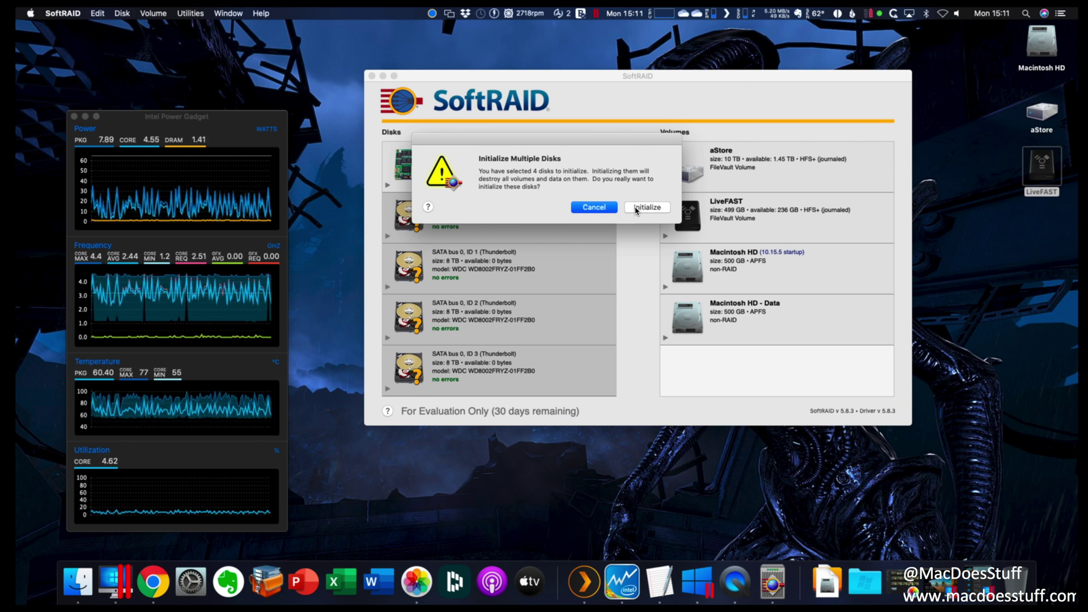
left_click(635, 208)
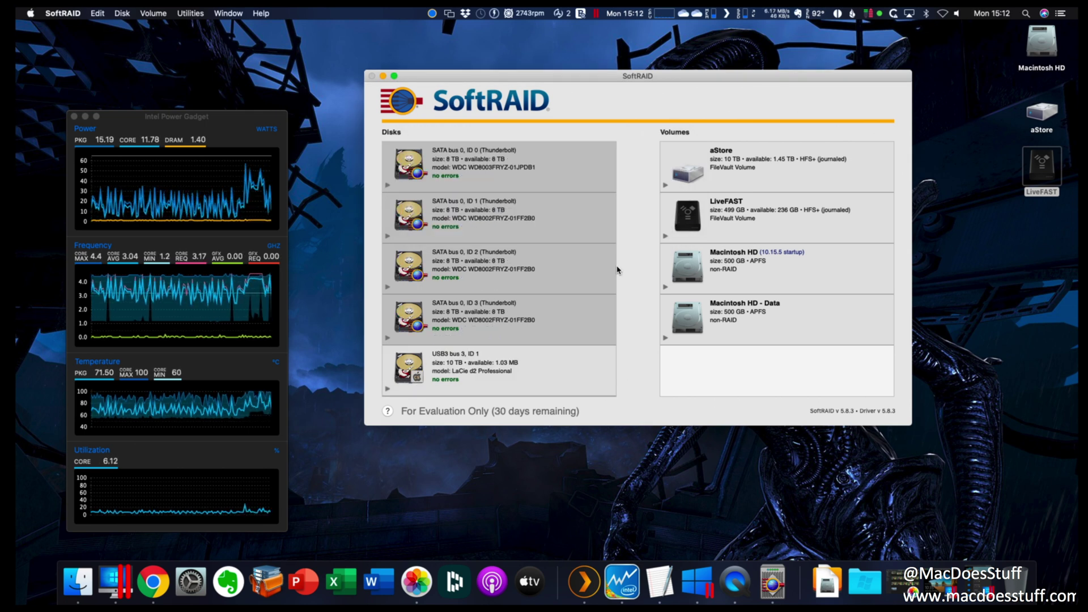
right_click(561, 231)
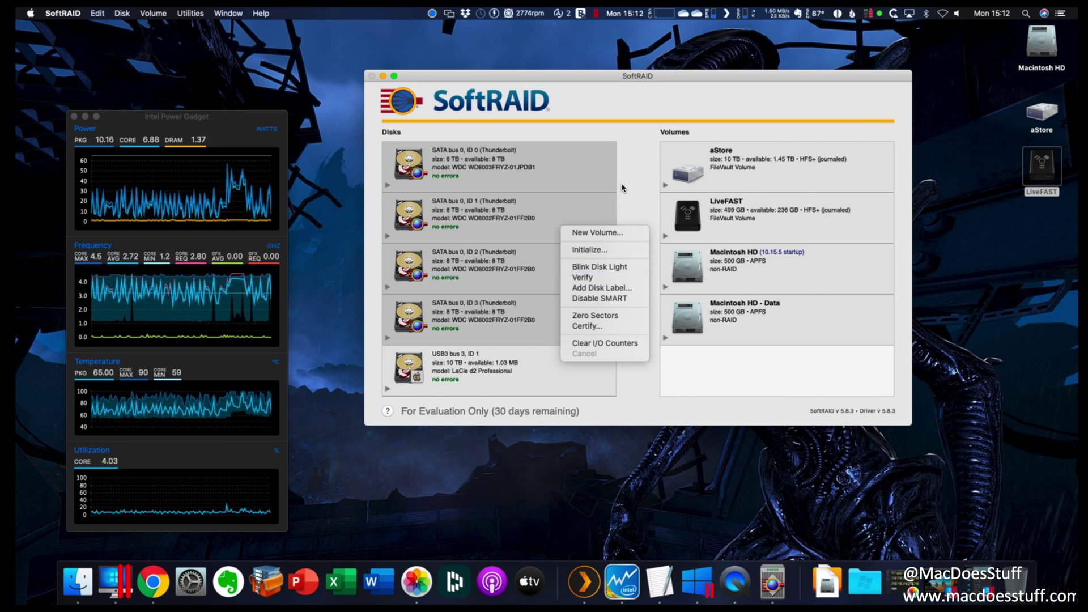
Create the volume BFD as RAID 5, HFS+, optimized for Server, from the four disks.
left_click(619, 234)
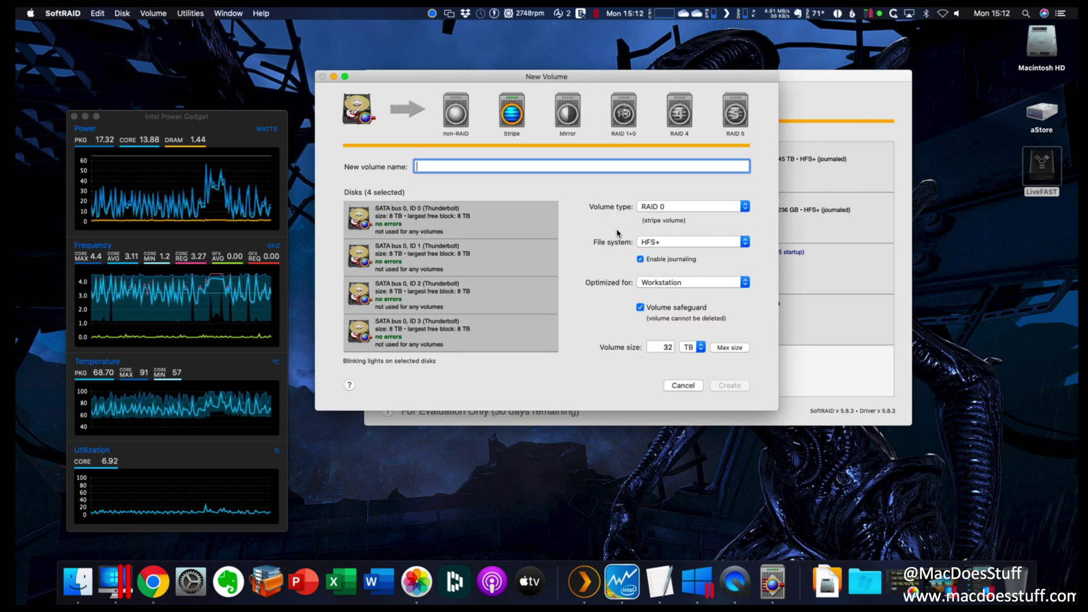
type("BFD")
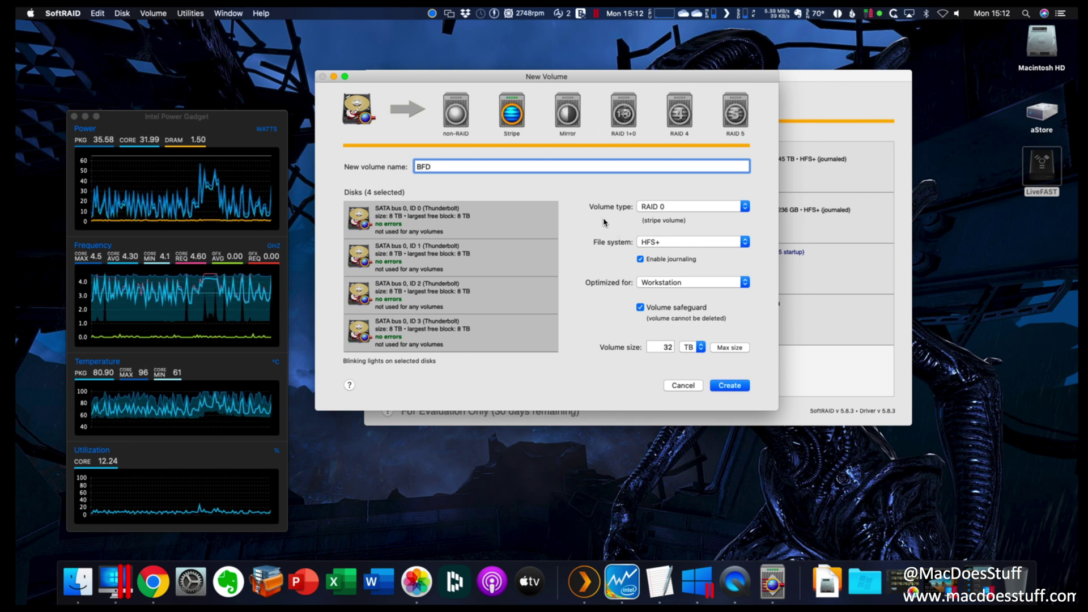
left_click(677, 207)
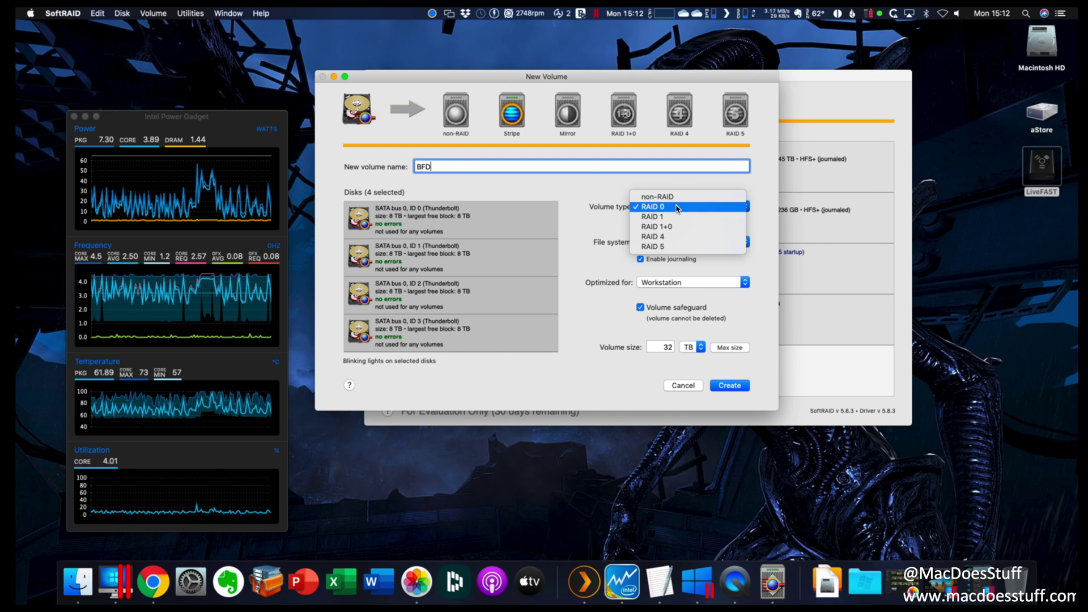
left_click(679, 247)
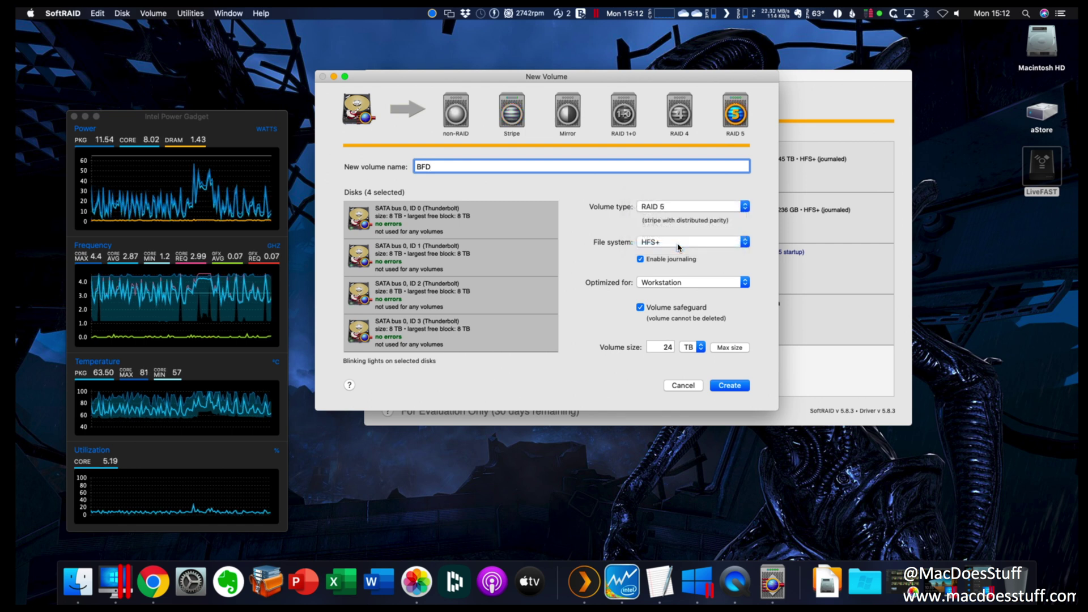
left_click(696, 246)
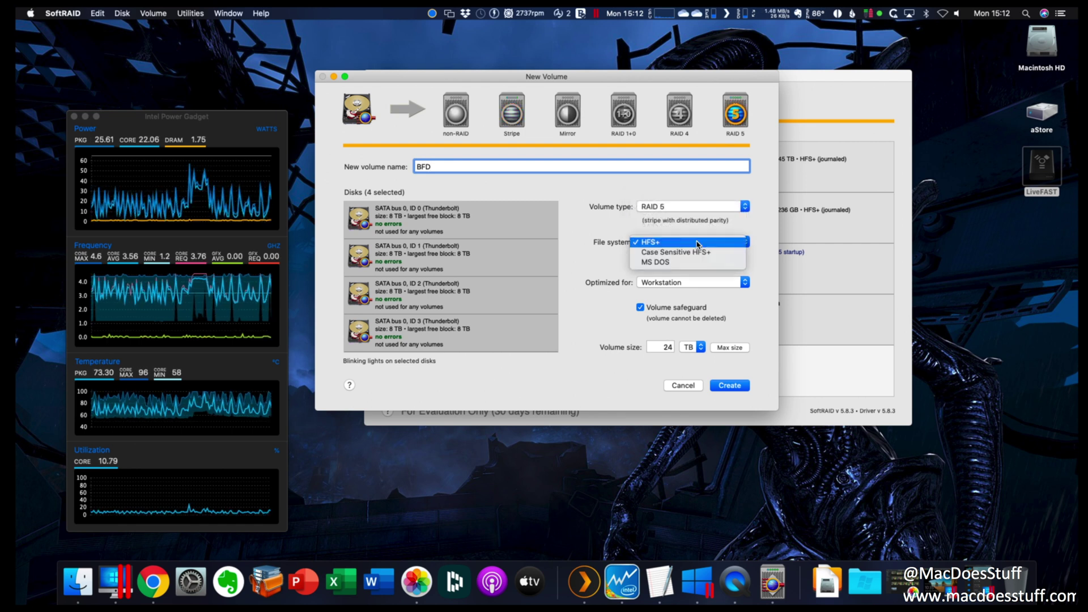
left_click(592, 270)
left_click(688, 283)
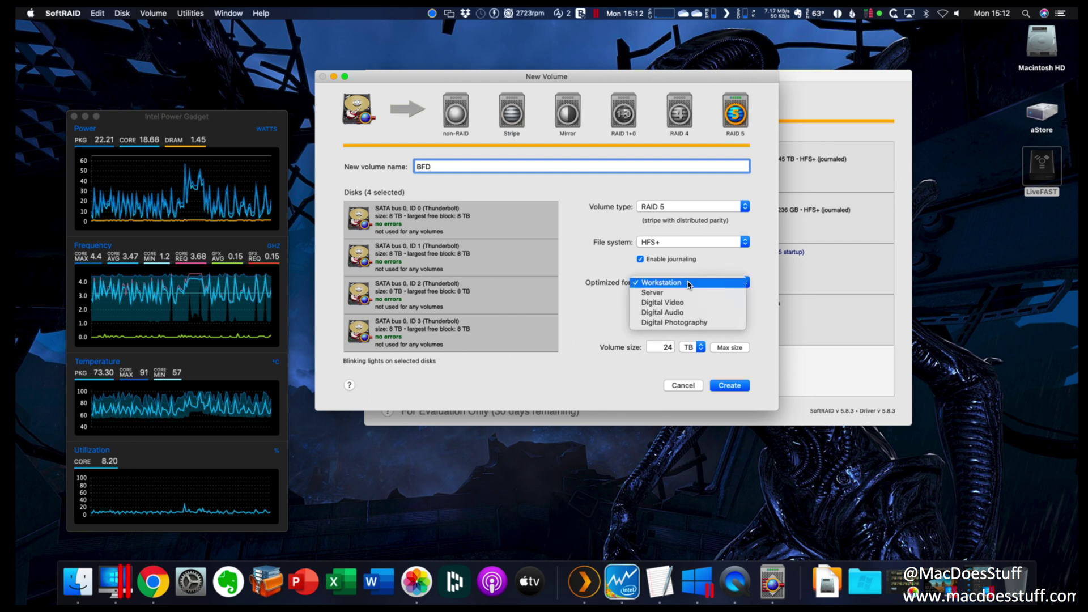
left_click(687, 292)
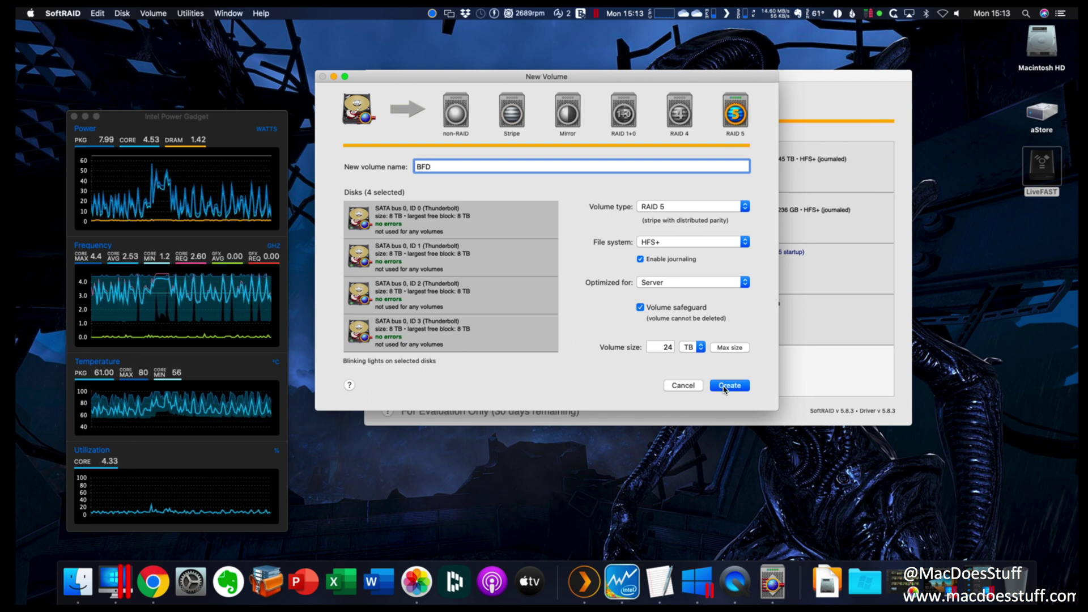
left_click(724, 387)
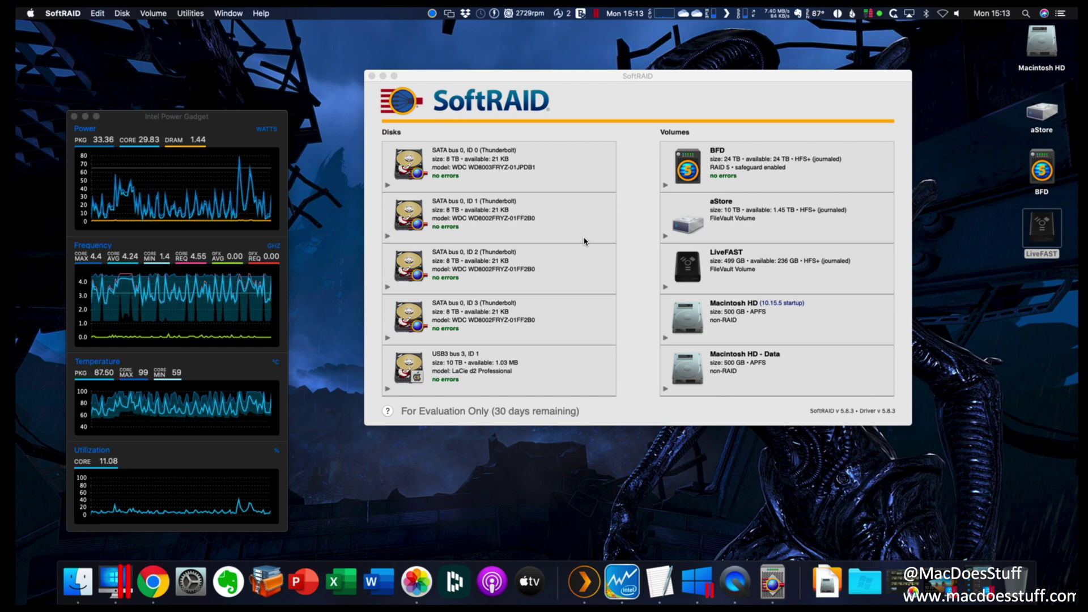
Switch to the desktop and select the BFD volume icon.
left_click(971, 152)
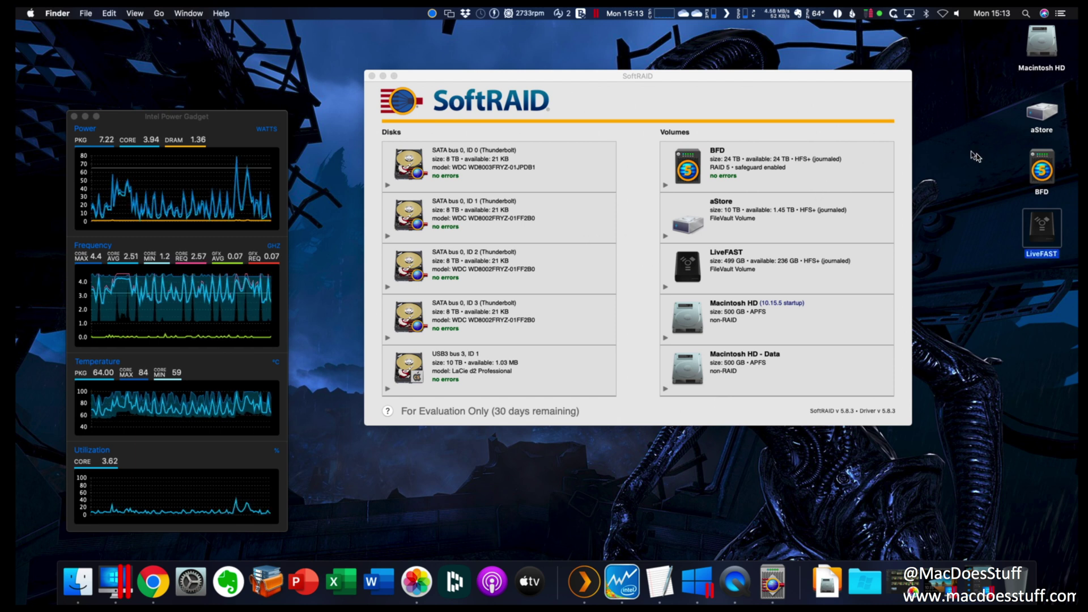
left_click(1045, 168)
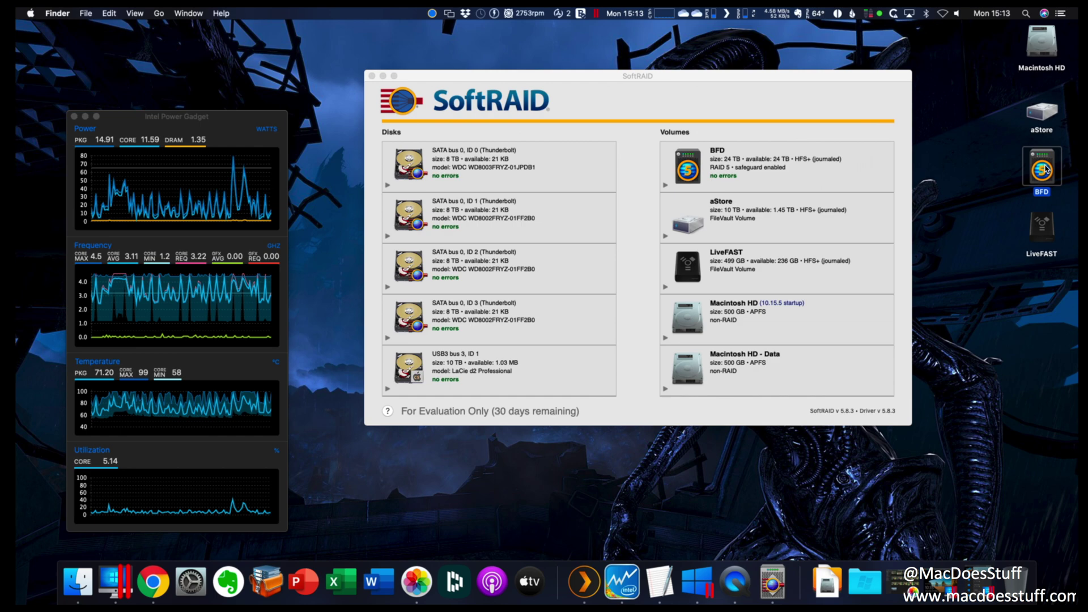
Check BFD's info (24 TB, Mac OS Extended Journaled), close it, and put SoftRAID away.
key("super+i")
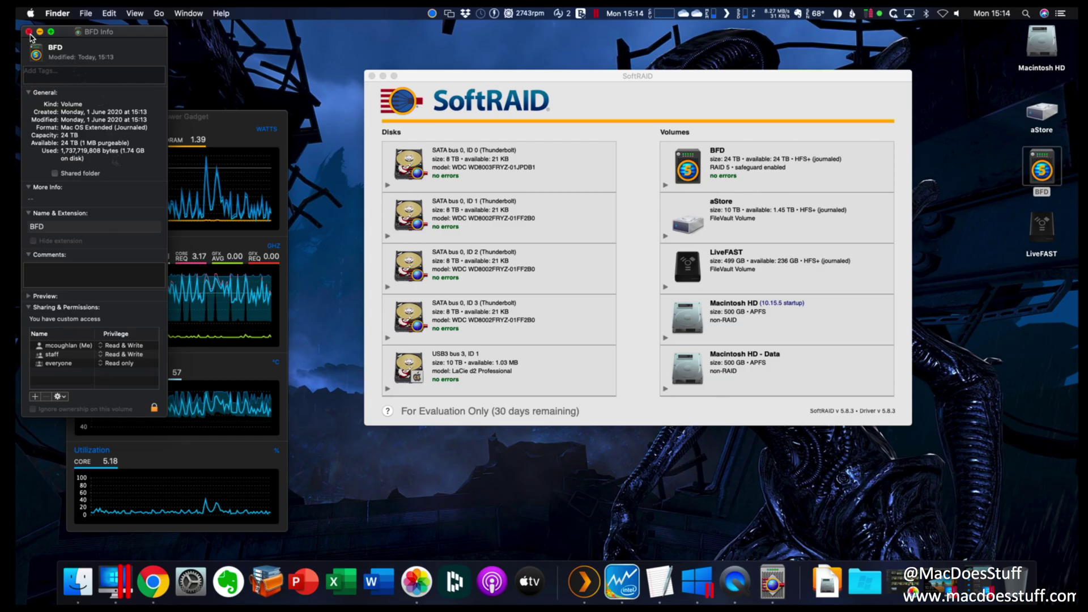
left_click(29, 31)
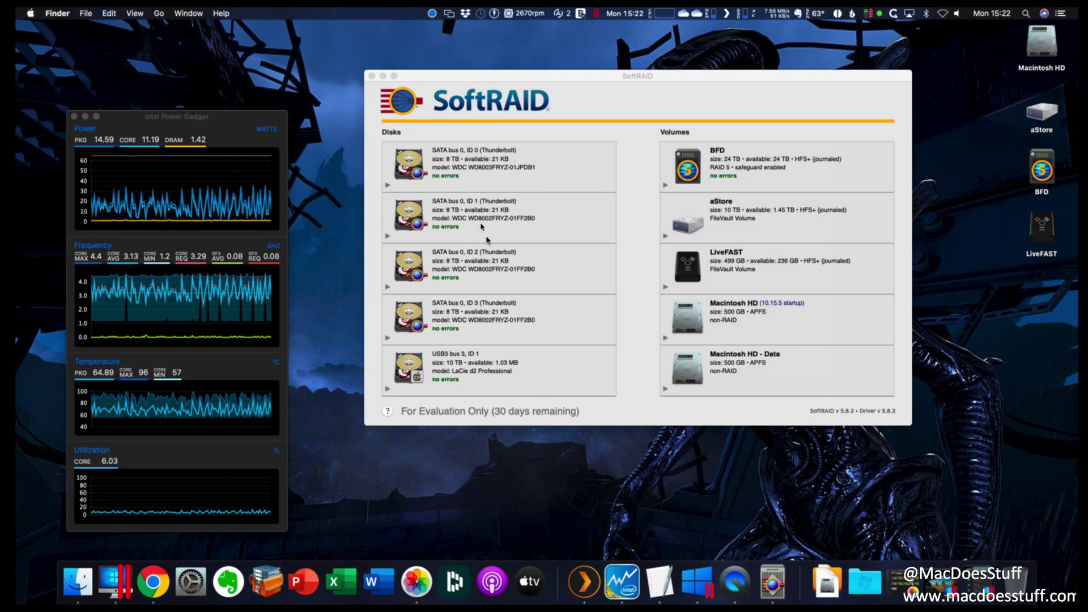
left_click(384, 77)
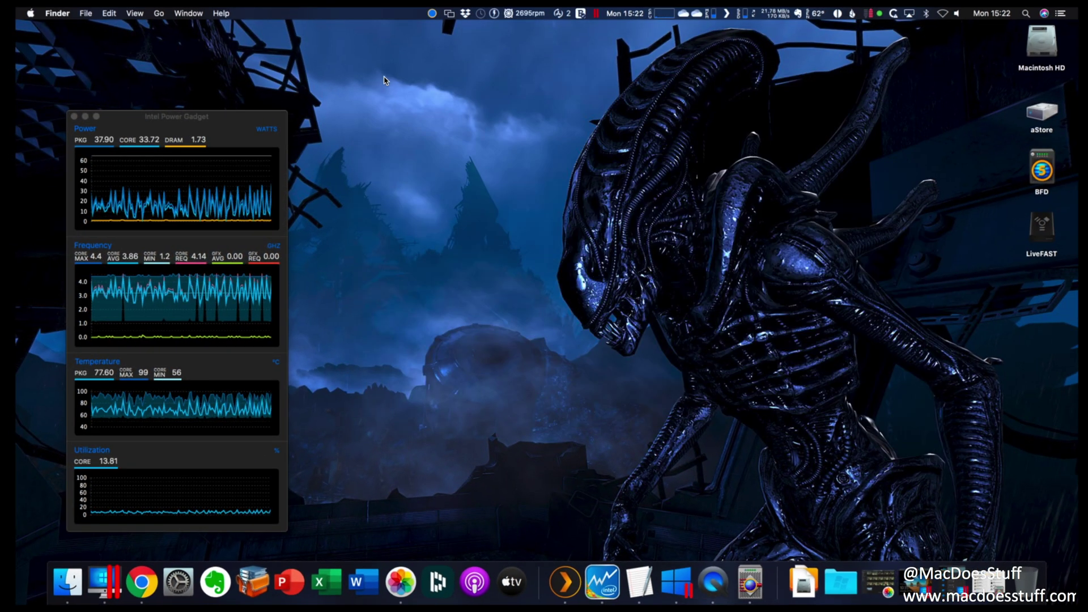
Launch Blackmagic Disk Speed Test and set BFD as its target drive.
key("super+space")
type("black")
key("Return")
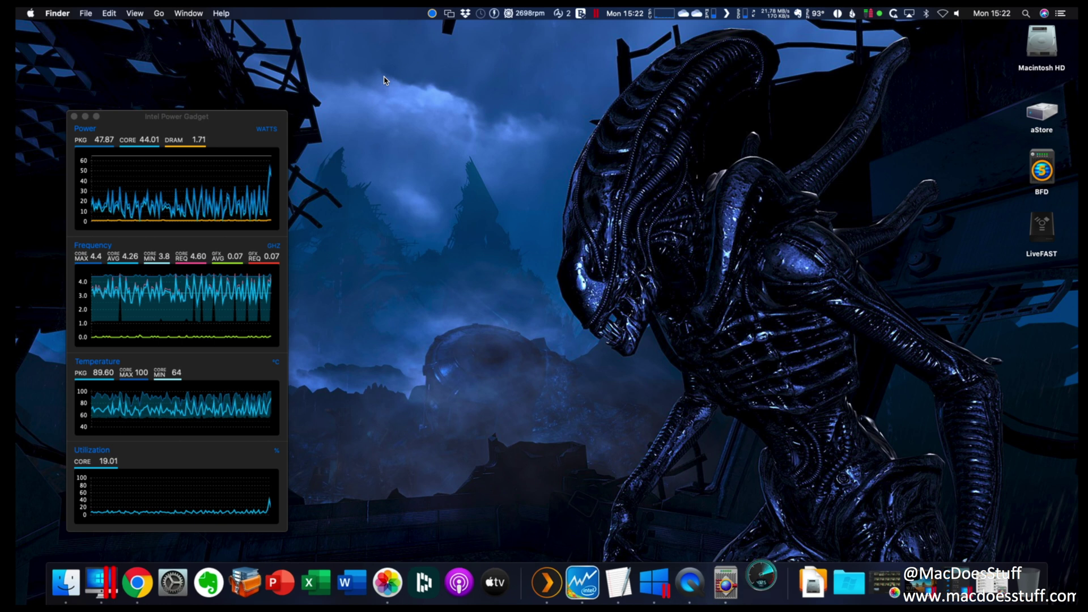
left_click(553, 185)
left_click(559, 199)
scroll(384, 244, "down", 2)
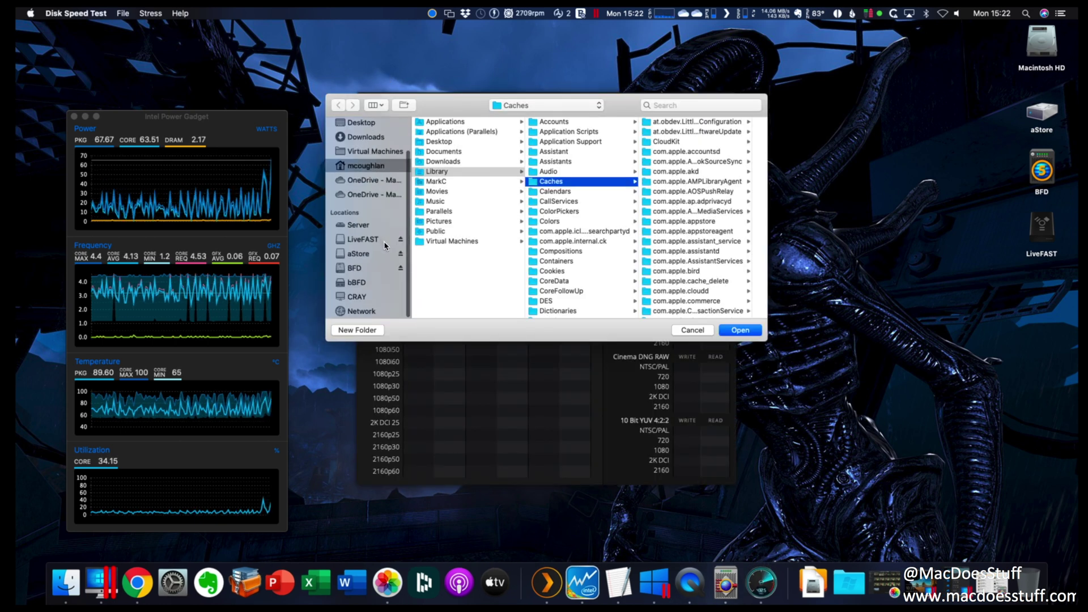
left_click(363, 268)
left_click(740, 330)
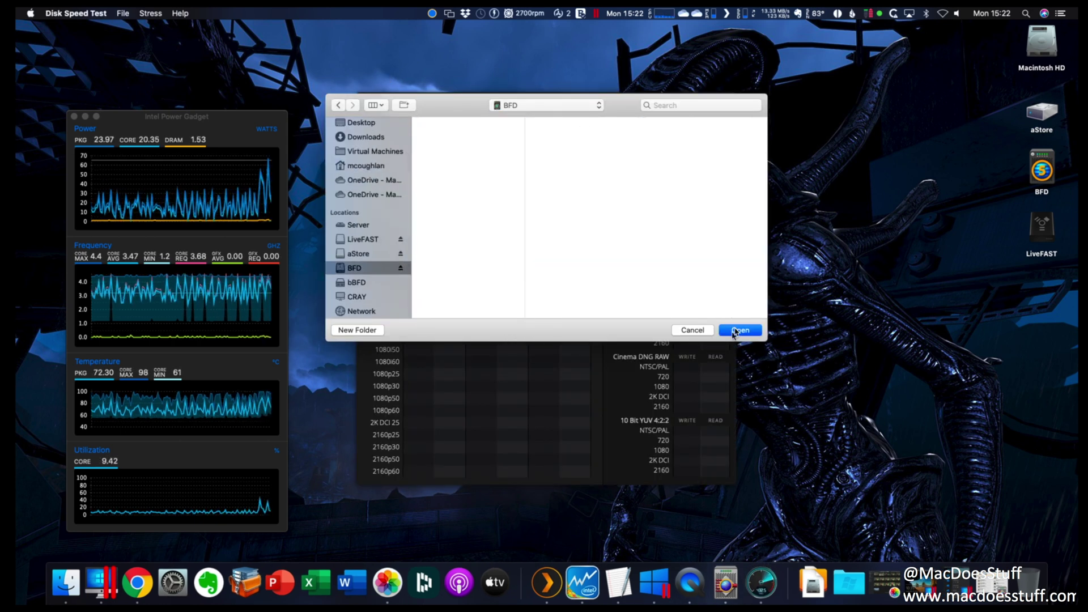
left_click(548, 166)
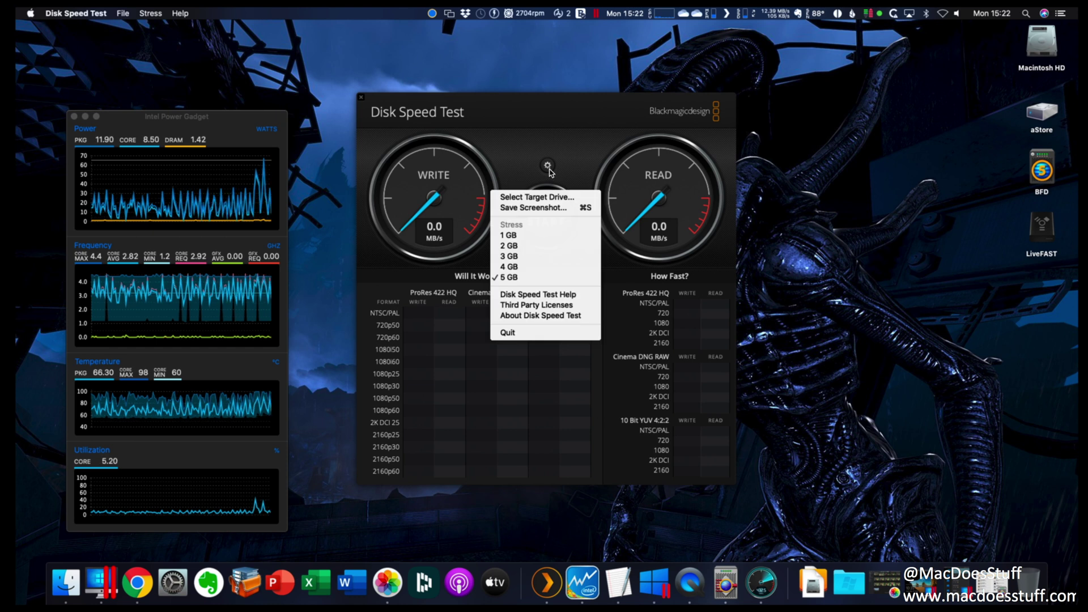
left_click(553, 121)
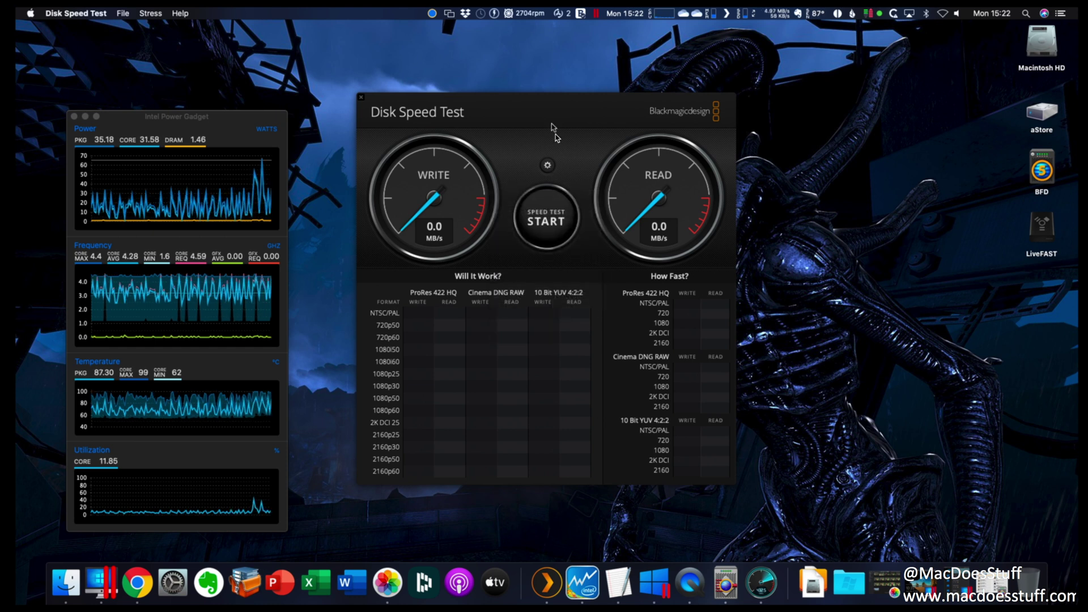
Run the speed test on BFD, reaching about 306.8 MB/s write and 534.2 MB/s read.
left_click(557, 220)
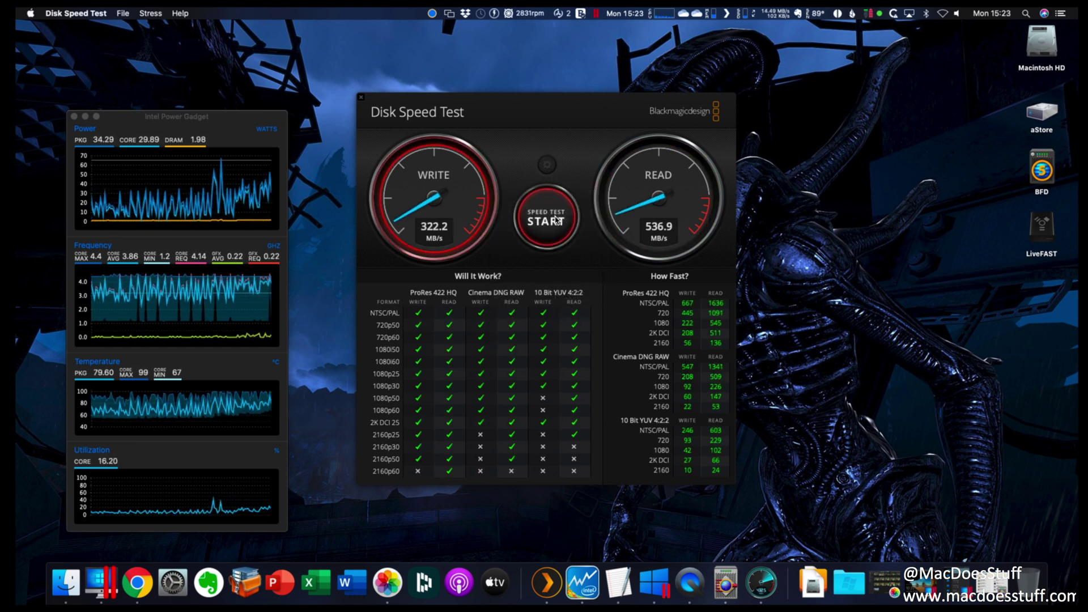
left_click(557, 220)
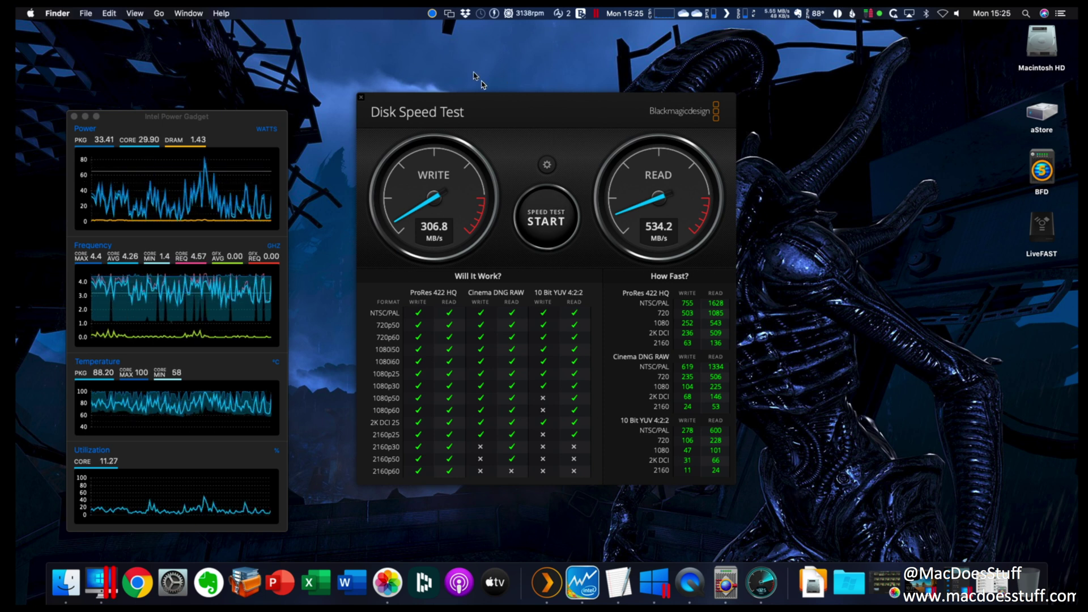
left_click(514, 107)
Quit Disk Speed Test, launch AJA System Test Lite targeting BFD, and run the 1 GB test.
key("super+q")
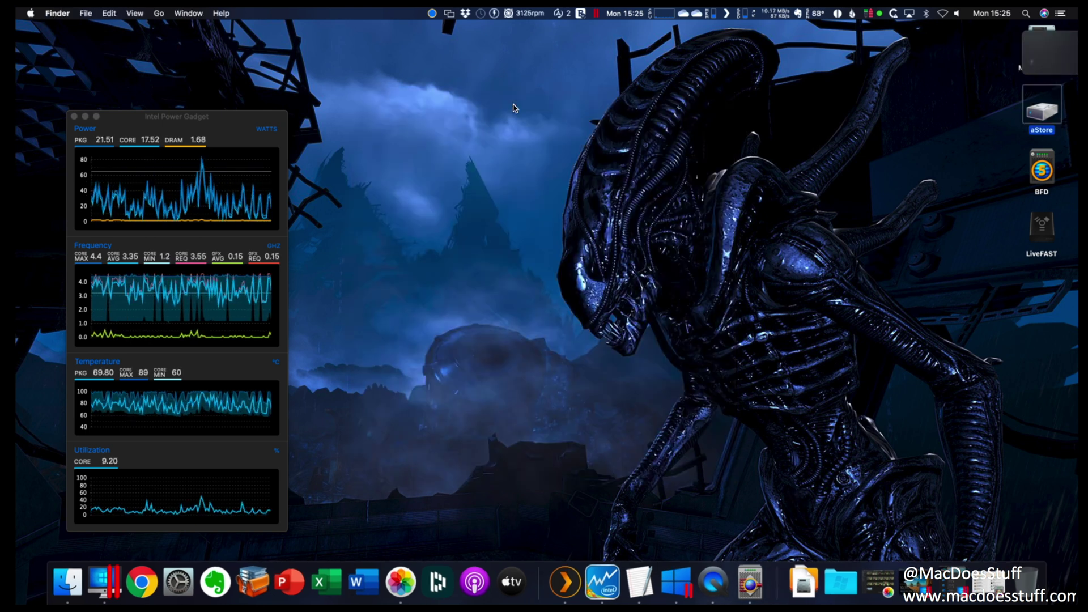
key("super+space")
type("a")
key("Return")
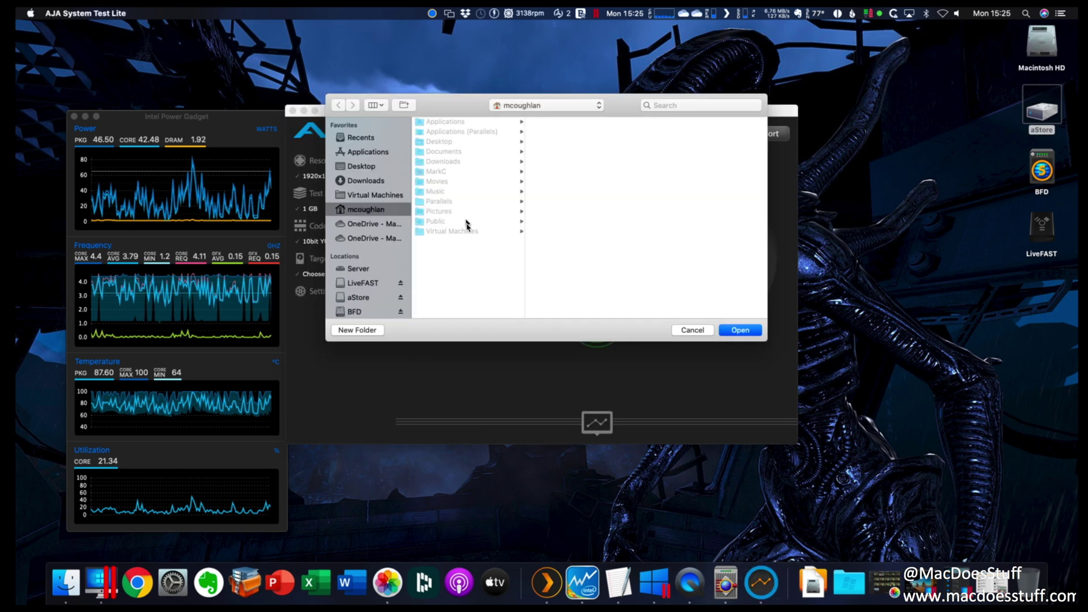
left_click(362, 270)
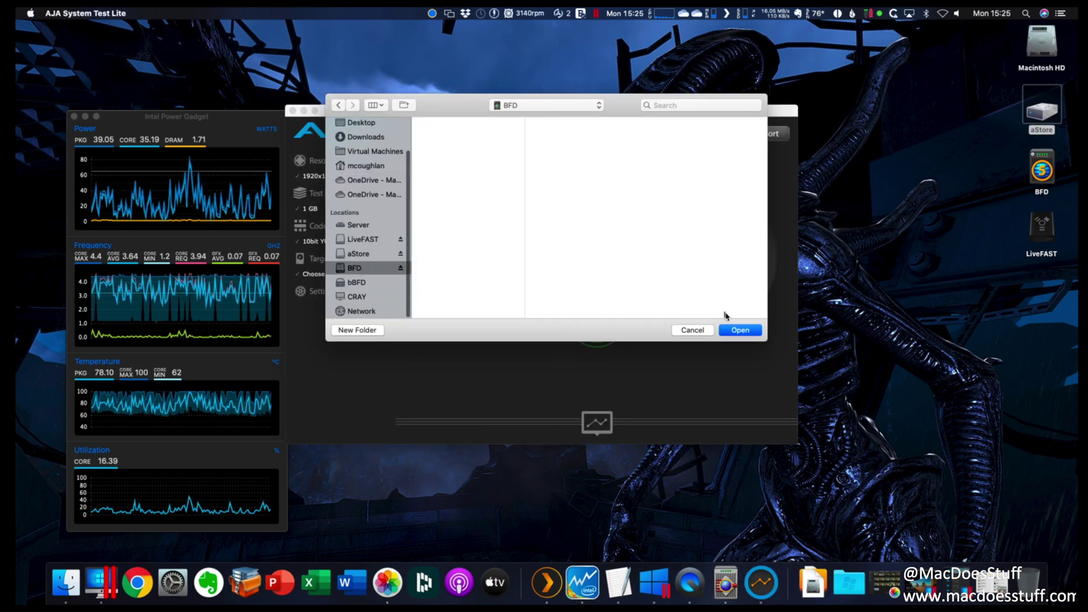
left_click(740, 330)
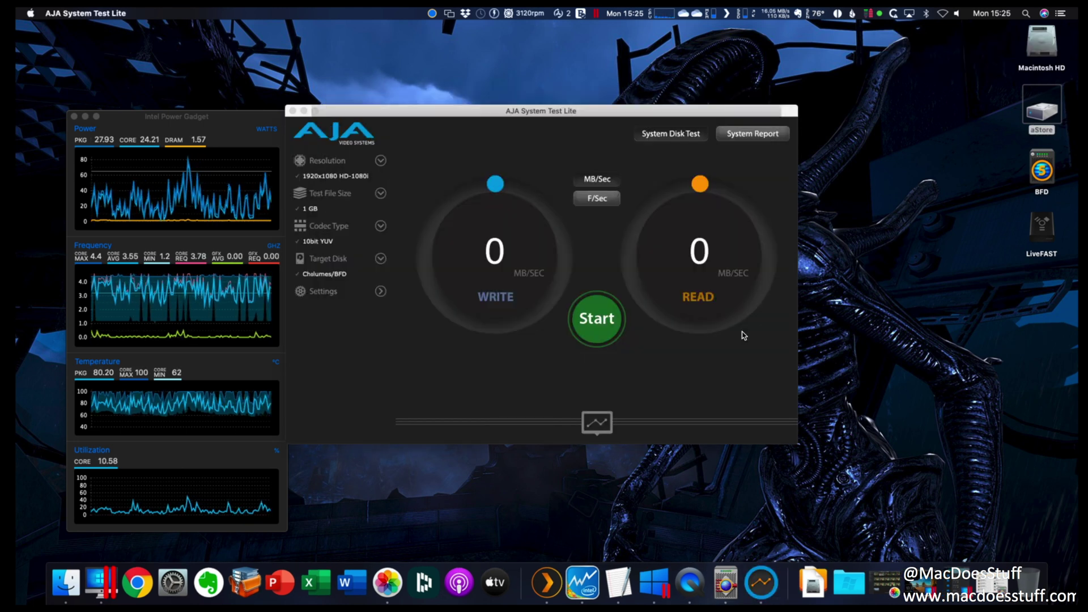
left_click(602, 332)
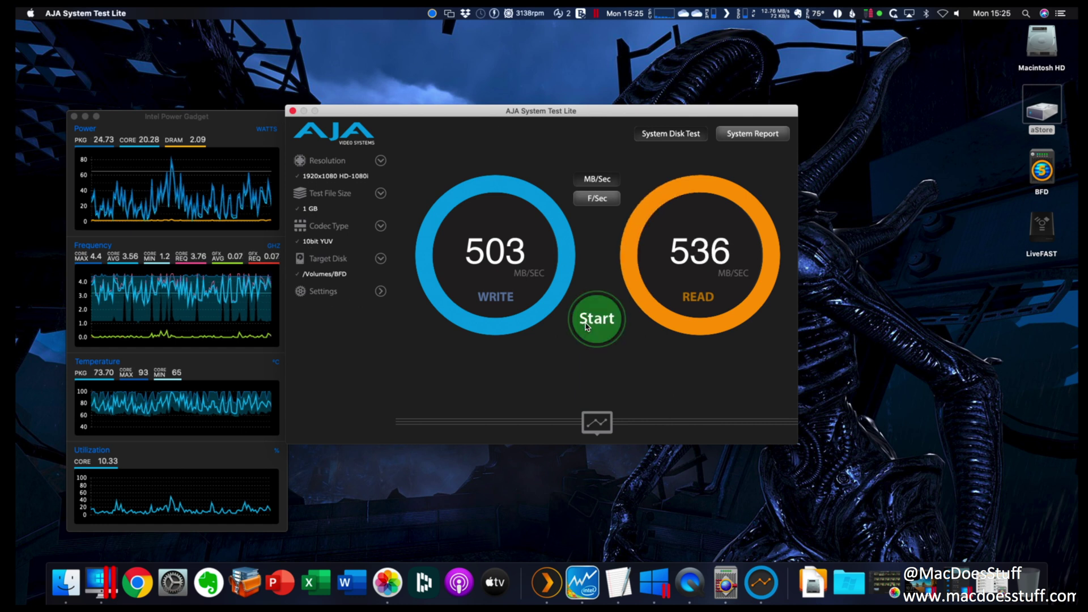
left_click(583, 327)
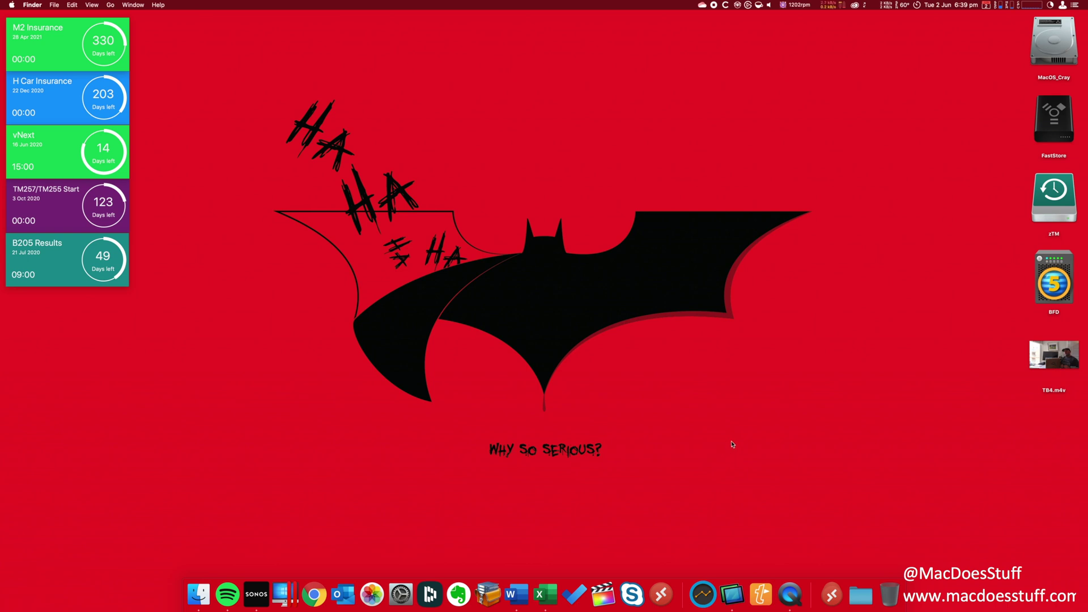
On the second Mac, select BFD on the desktop and launch Blackmagic Disk Speed Test.
left_click(1044, 288)
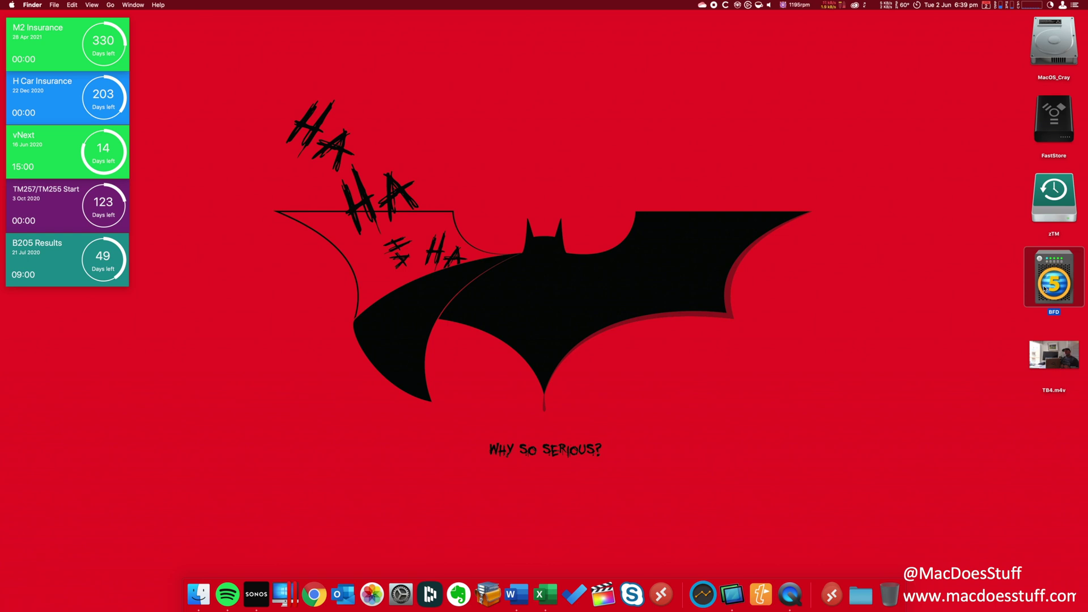
key("super+space")
type("black")
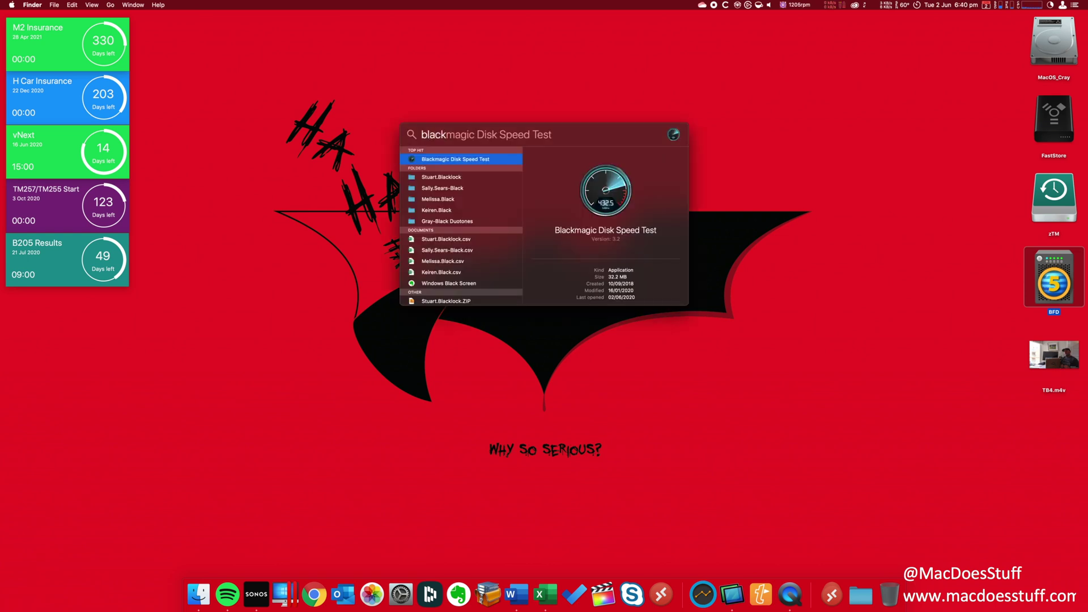
key("Return")
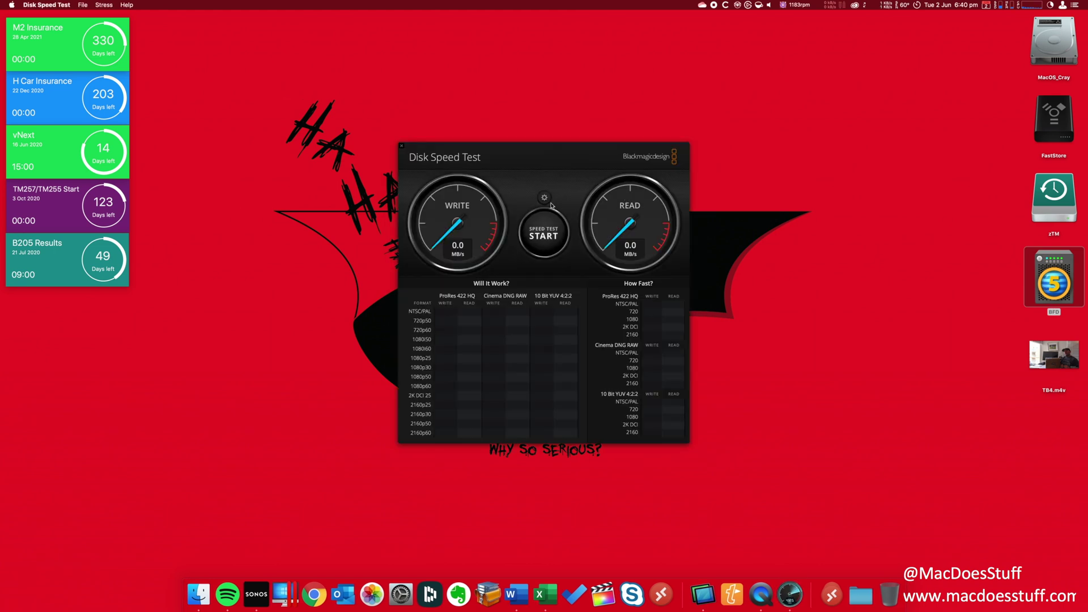
Target BFD via the CRAY computer, run the network test (284.3 write, 251.6 read), then quit.
left_click(544, 198)
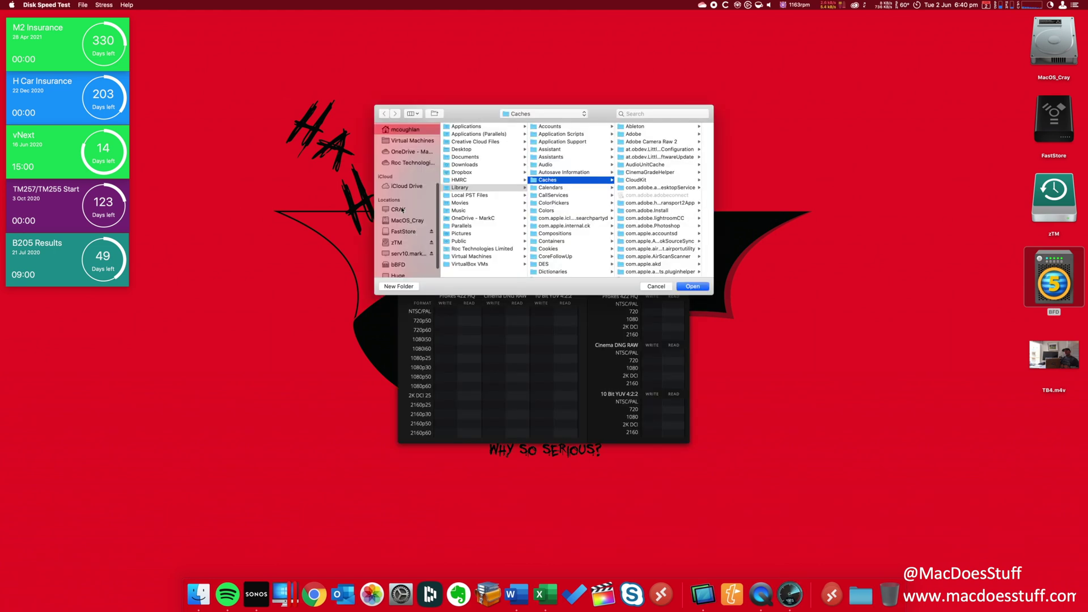
left_click(402, 210)
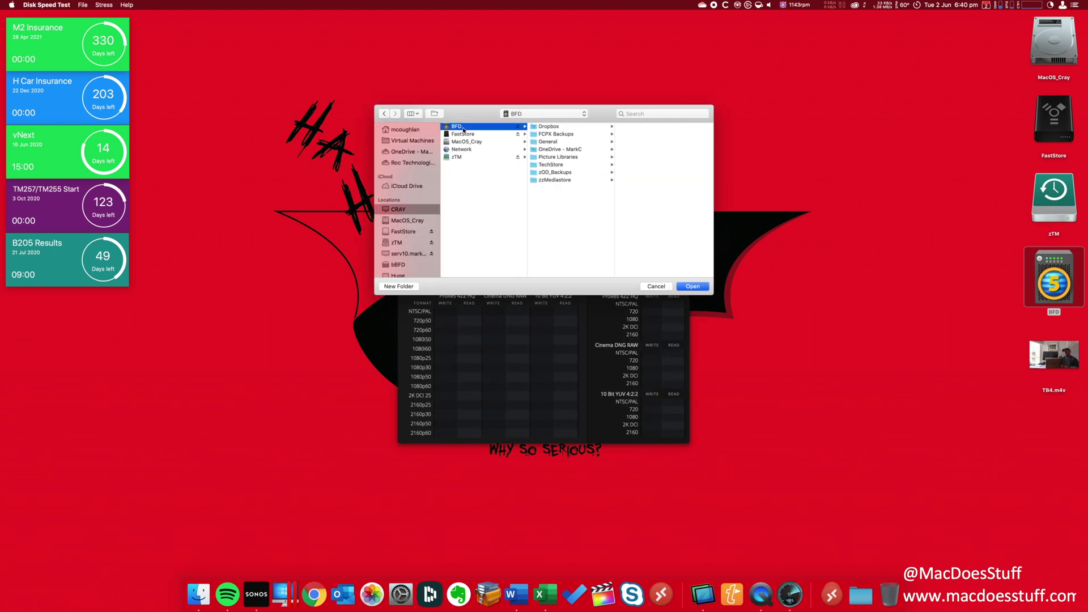
left_click(681, 288)
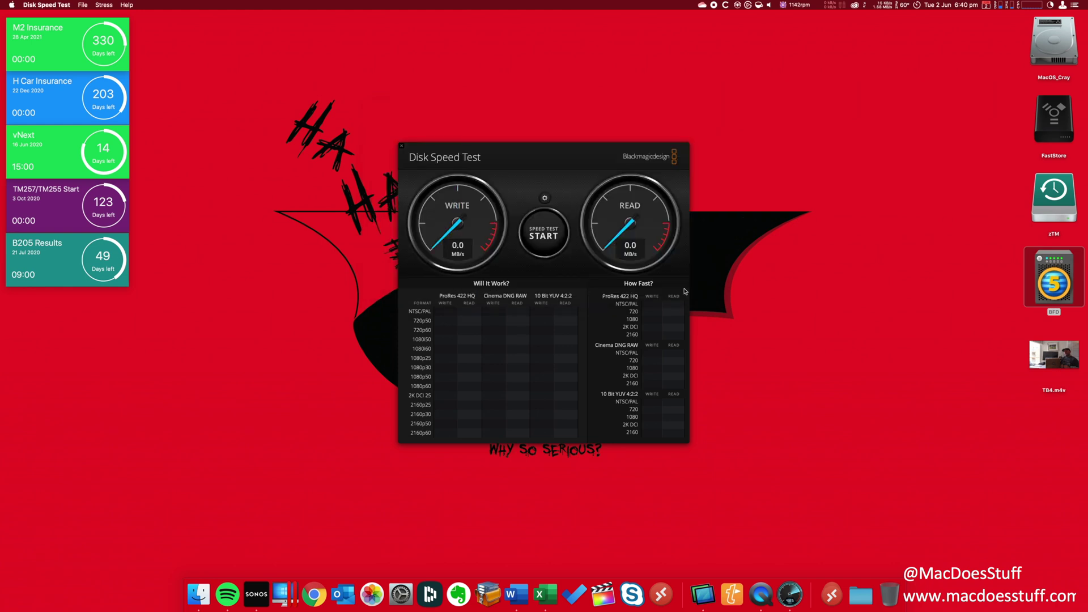
left_click(534, 234)
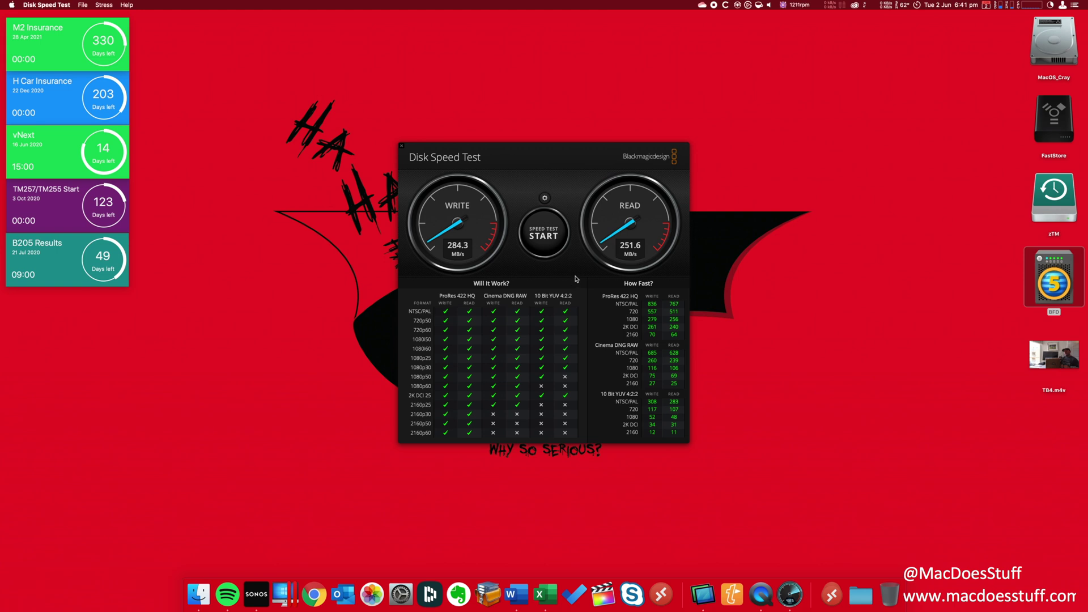
key("super+q")
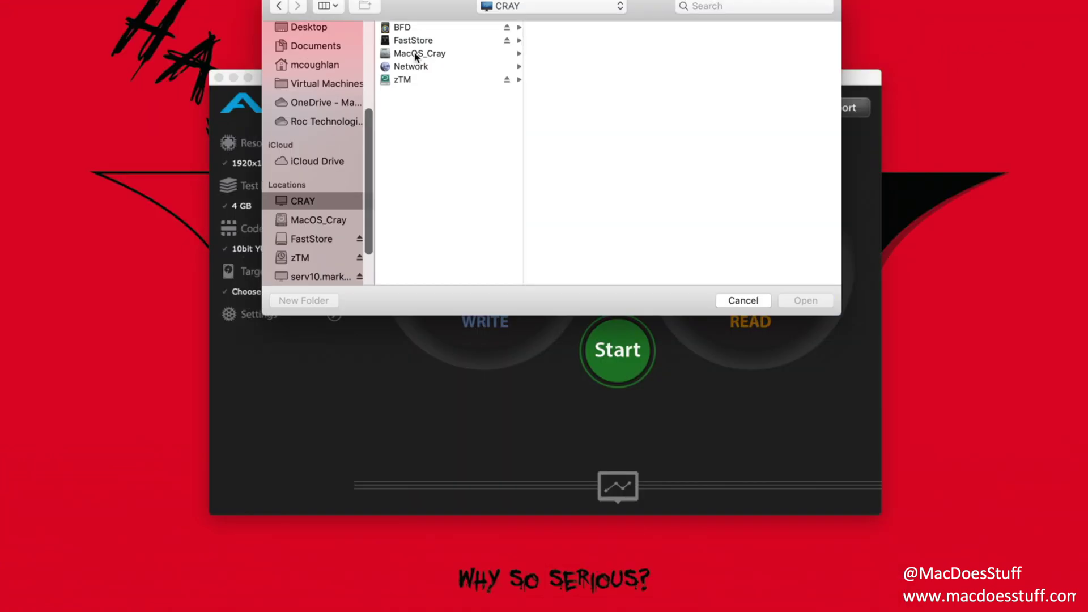
Run and stop the 4 GB AJA test on /Volumes/BFD: 269 MB/s write, 256 MB/s read.
left_click(635, 362)
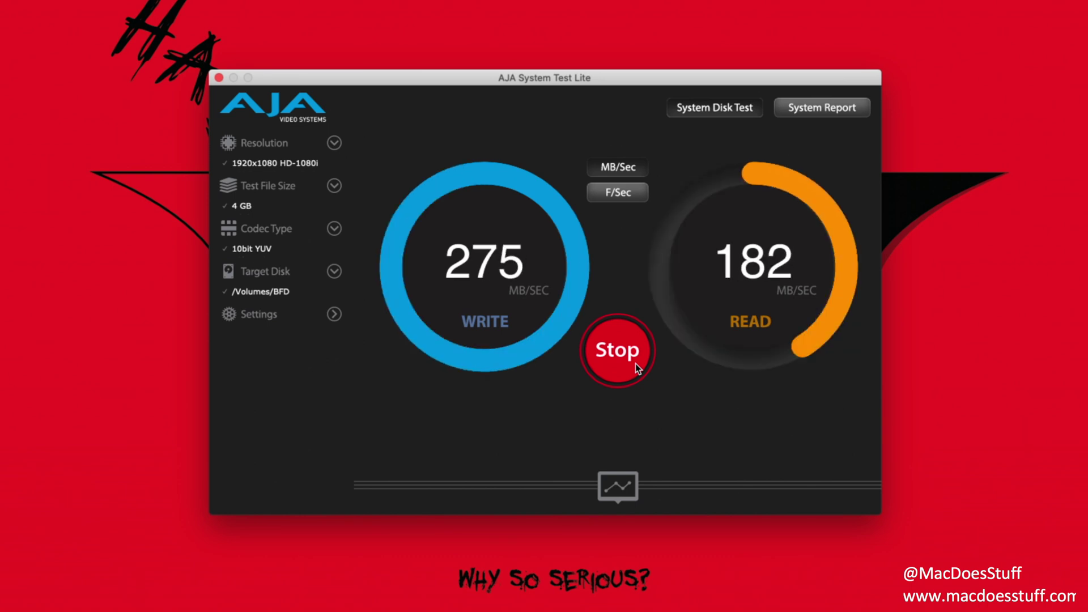
left_click(634, 363)
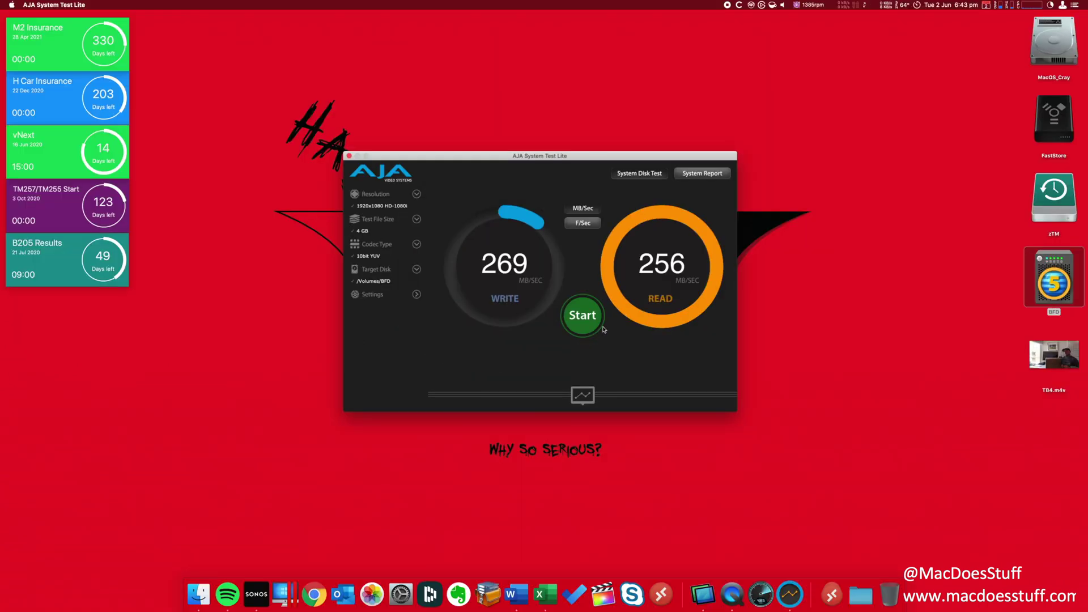